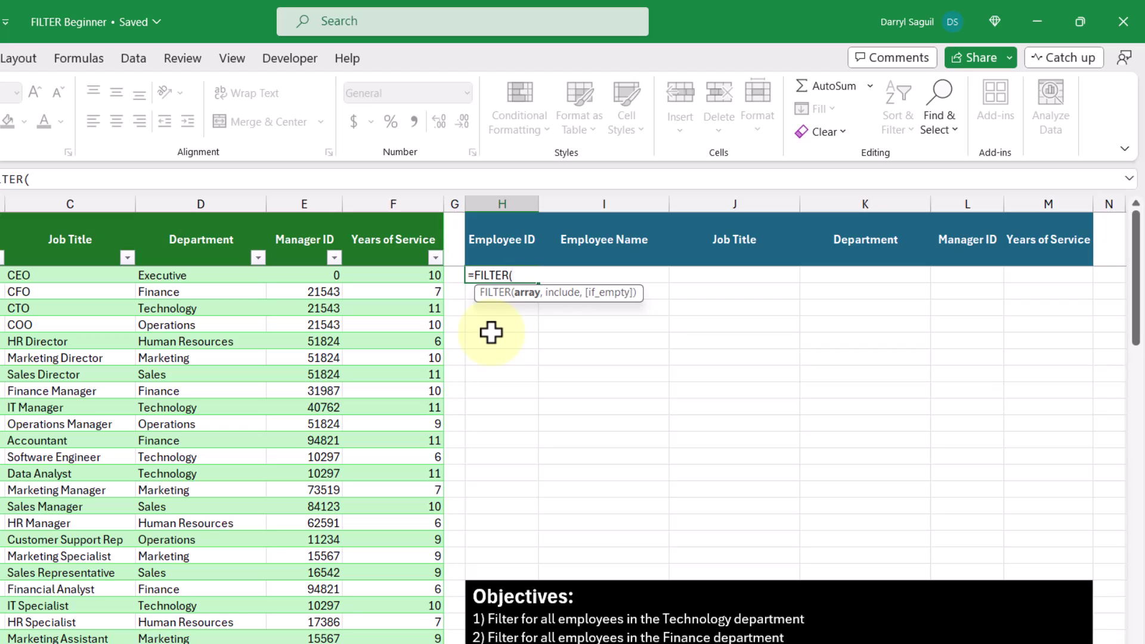
Complete the FILTER formula in H2 to return rows of the Employee table where Department equals "Technology"
{"action": "key", "text": "Tab"}
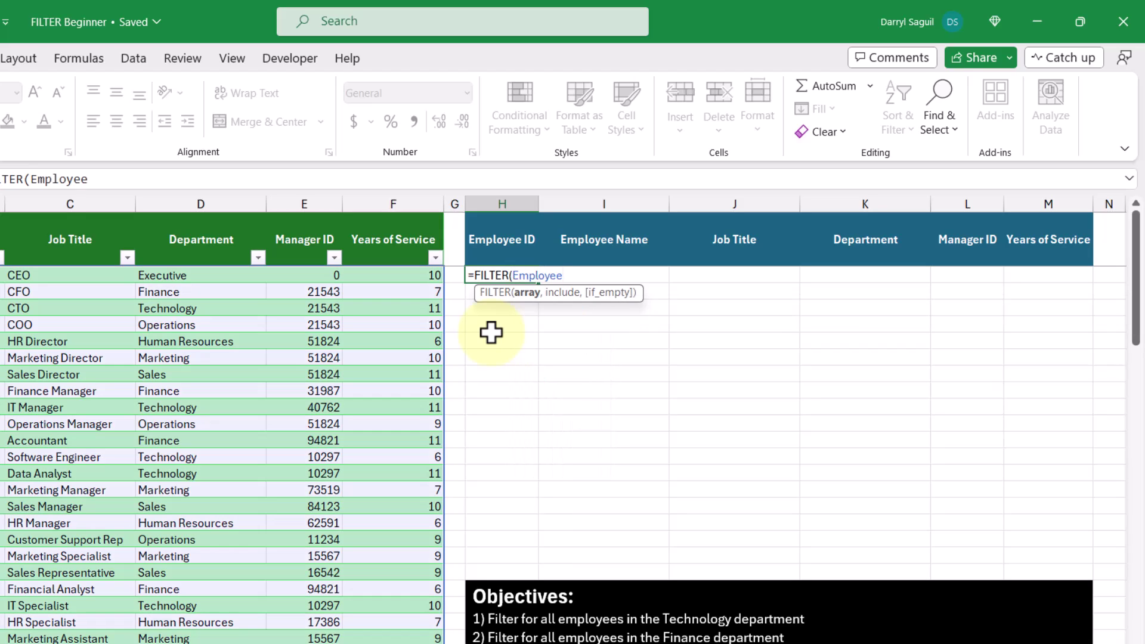
{"action": "type", "text": ","}
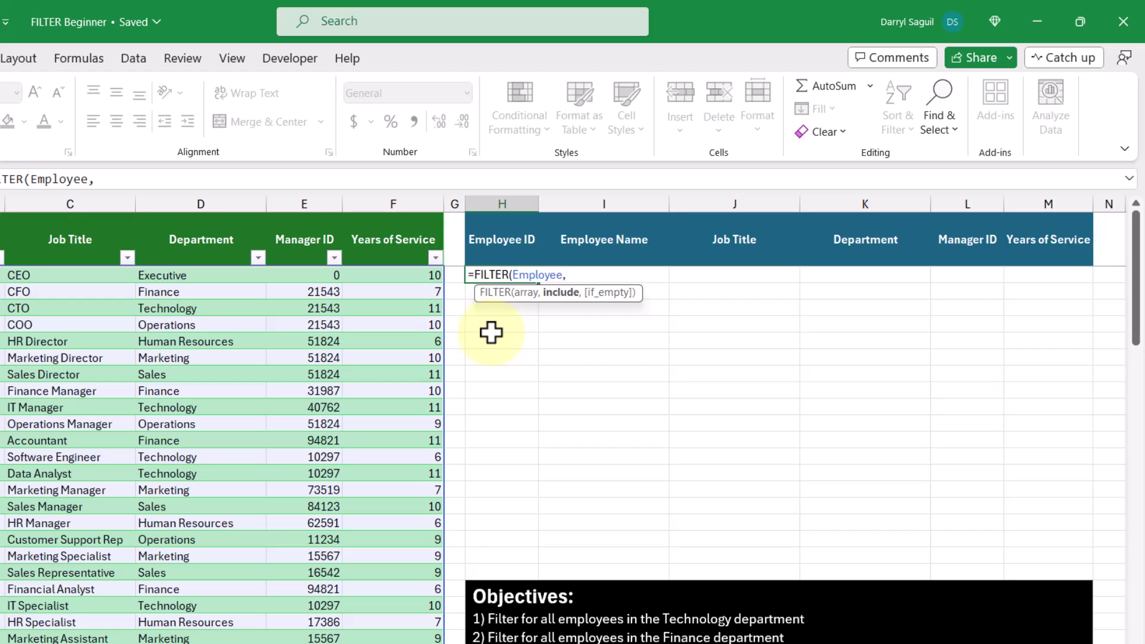
{"action": "left_click", "coordinate": [230, 221]}
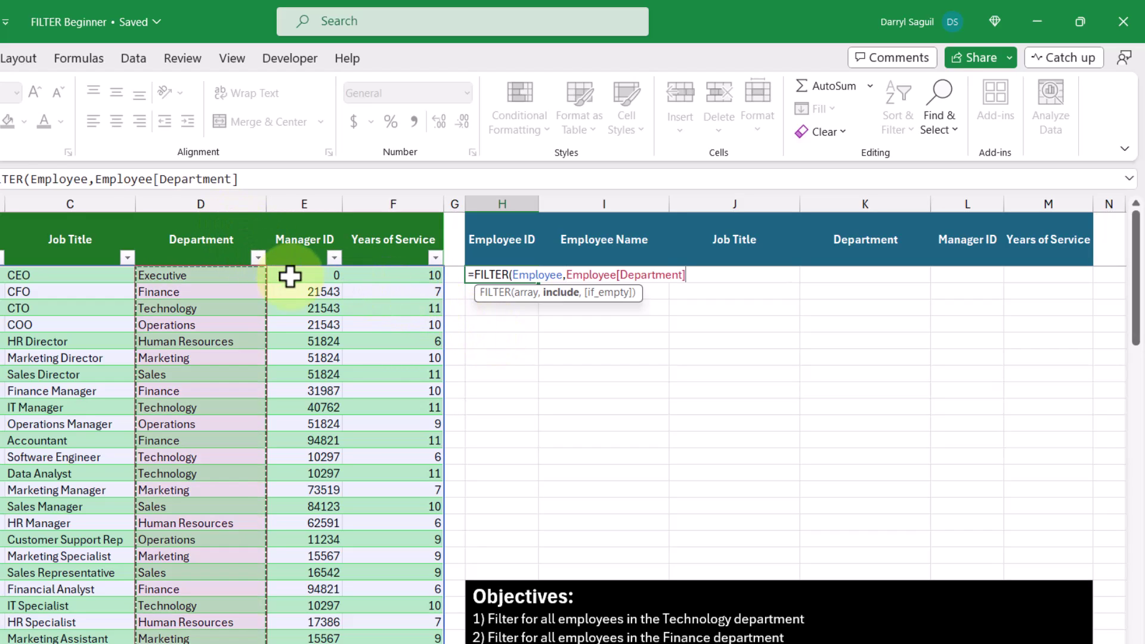
{"action": "type", "text": "="}
{"action": "type", "text": "\"Techno"}
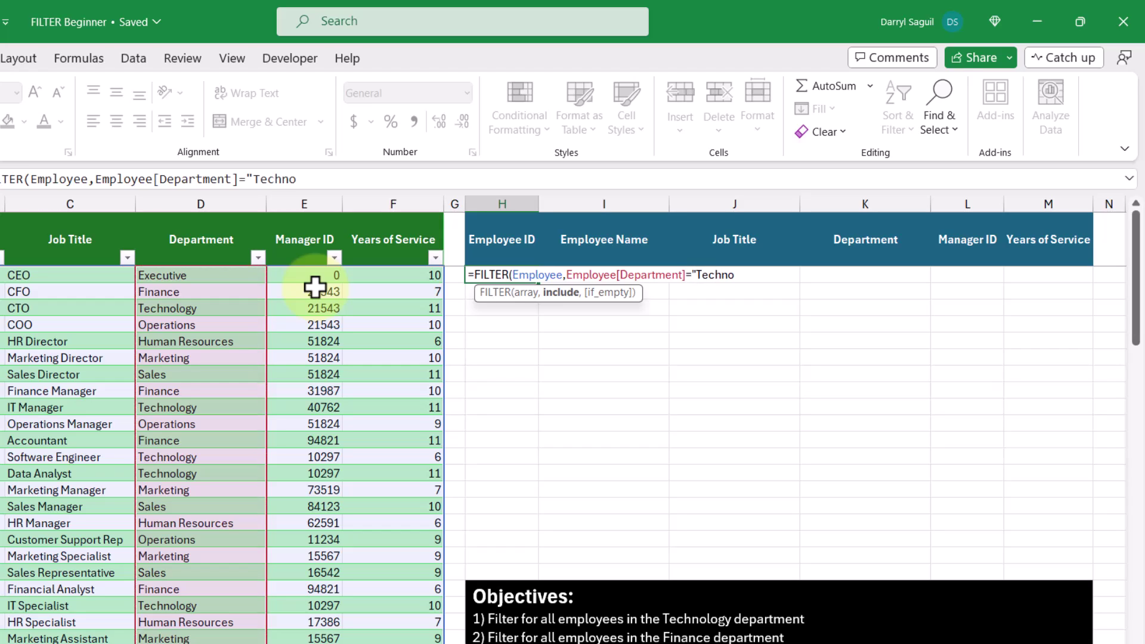
{"action": "type", "text": "logy\")"}
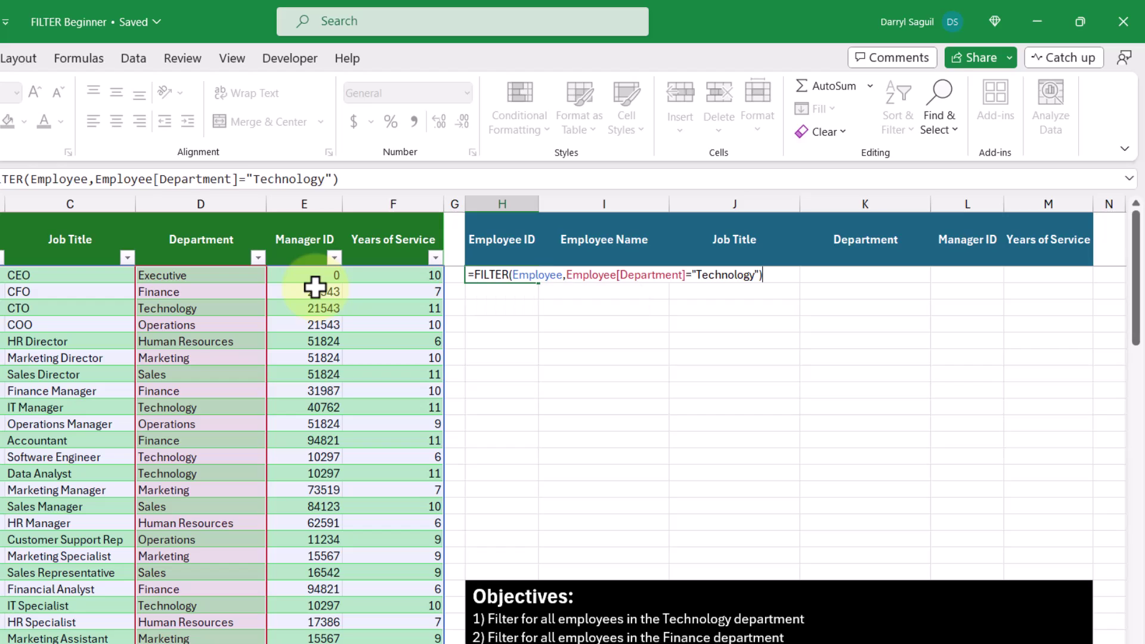
{"action": "key", "text": "Return"}
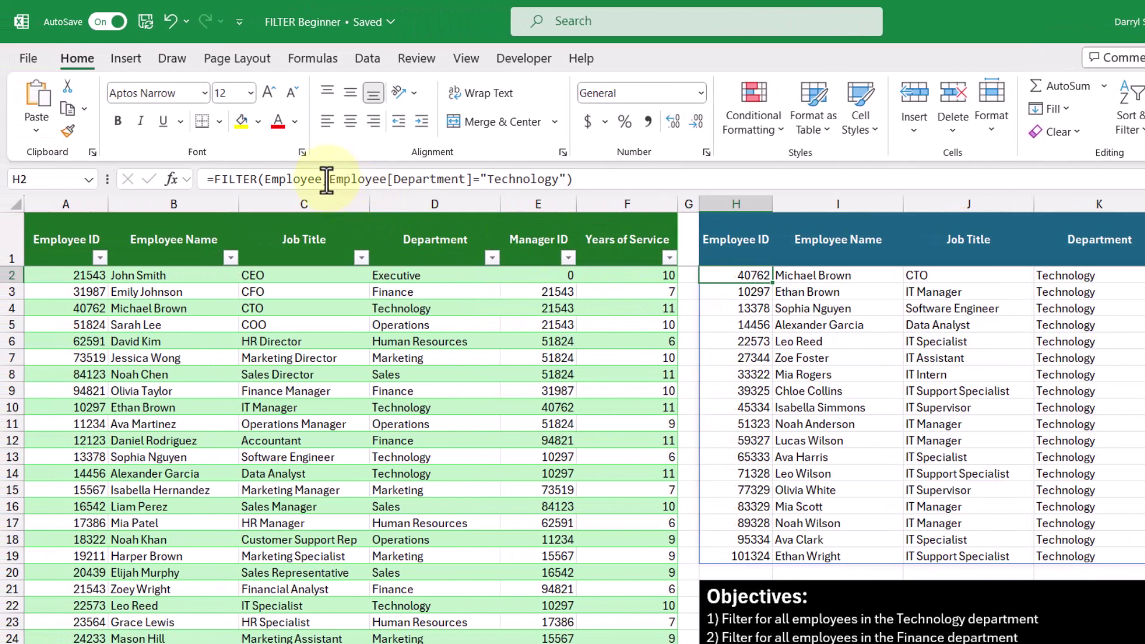
Change the department criterion in the H2 FILTER formula to "Finance"
{"action": "left_click", "coordinate": [164, 178]}
{"action": "left_click_drag", "start_coordinate": [328, 179], "coordinate": [553, 182]}
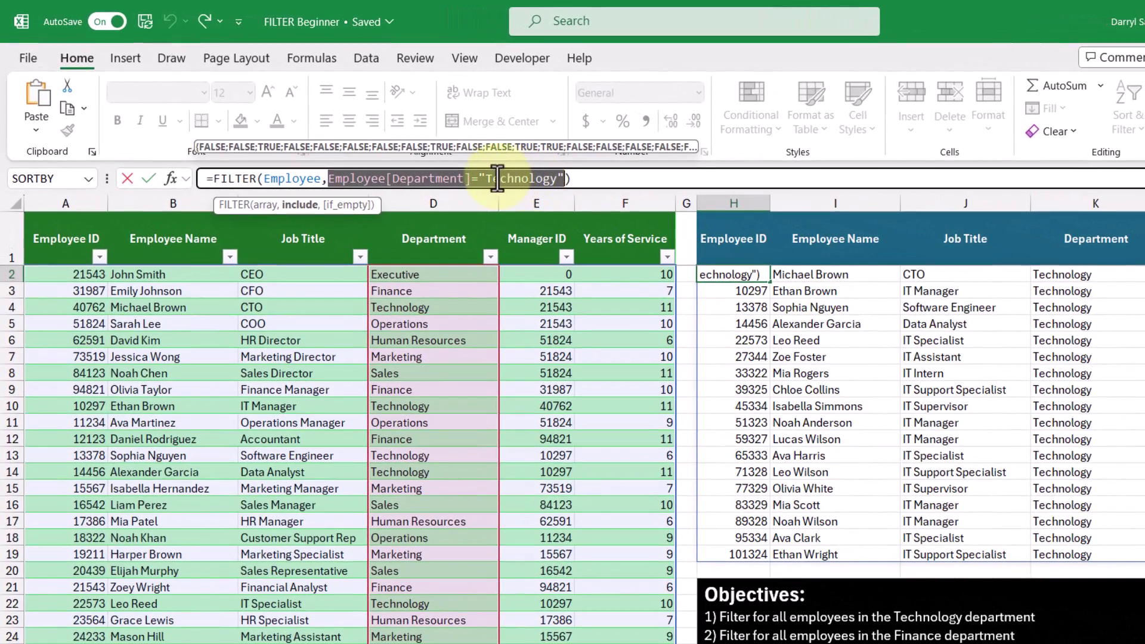
{"action": "left_click_drag", "start_coordinate": [484, 178], "coordinate": [563, 191]}
{"action": "type", "text": "Finance"}
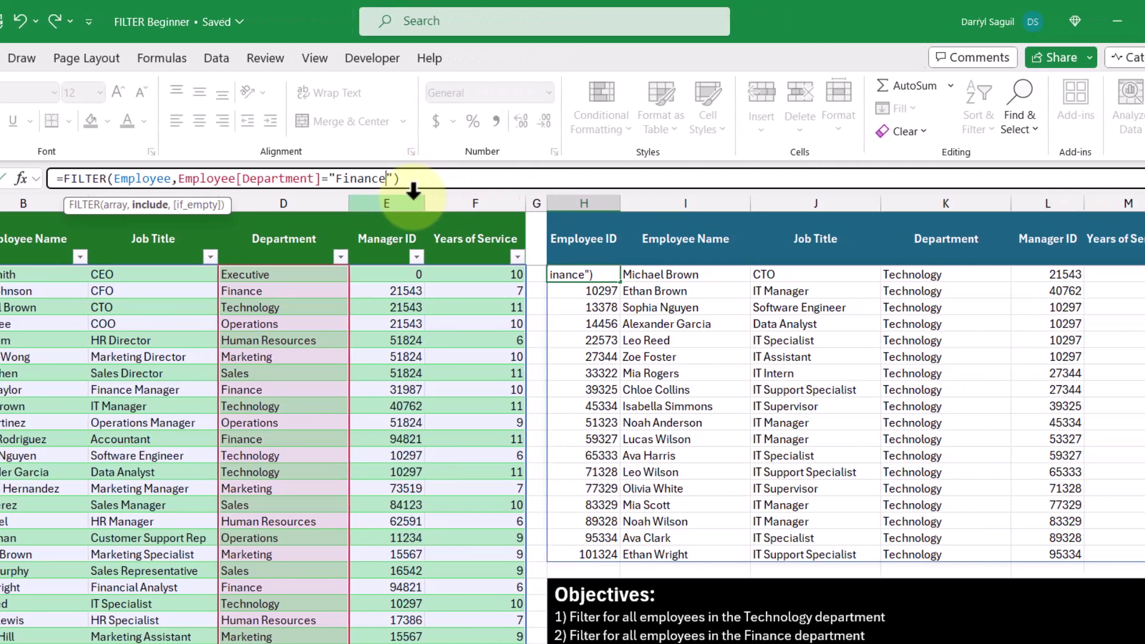
{"action": "key", "text": "Return"}
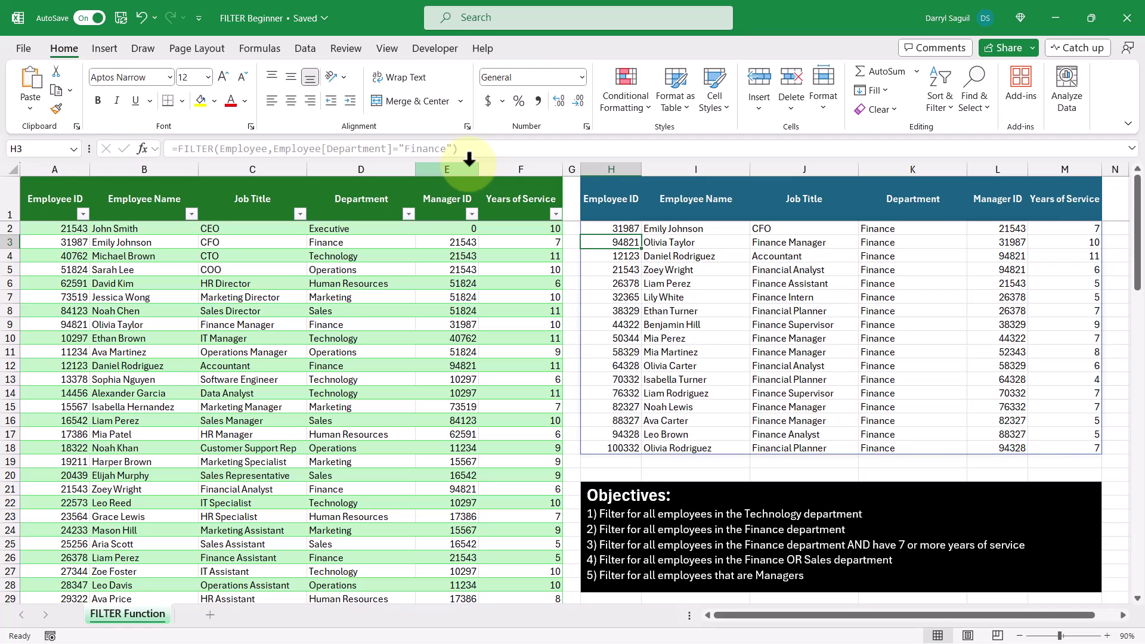
Clear the FILTER formula from H2 and enter the logical test =Employee[Department]="Finance" in K2
{"action": "left_click", "coordinate": [624, 228]}
{"action": "key", "text": "Delete"}
{"action": "left_click", "coordinate": [869, 255]}
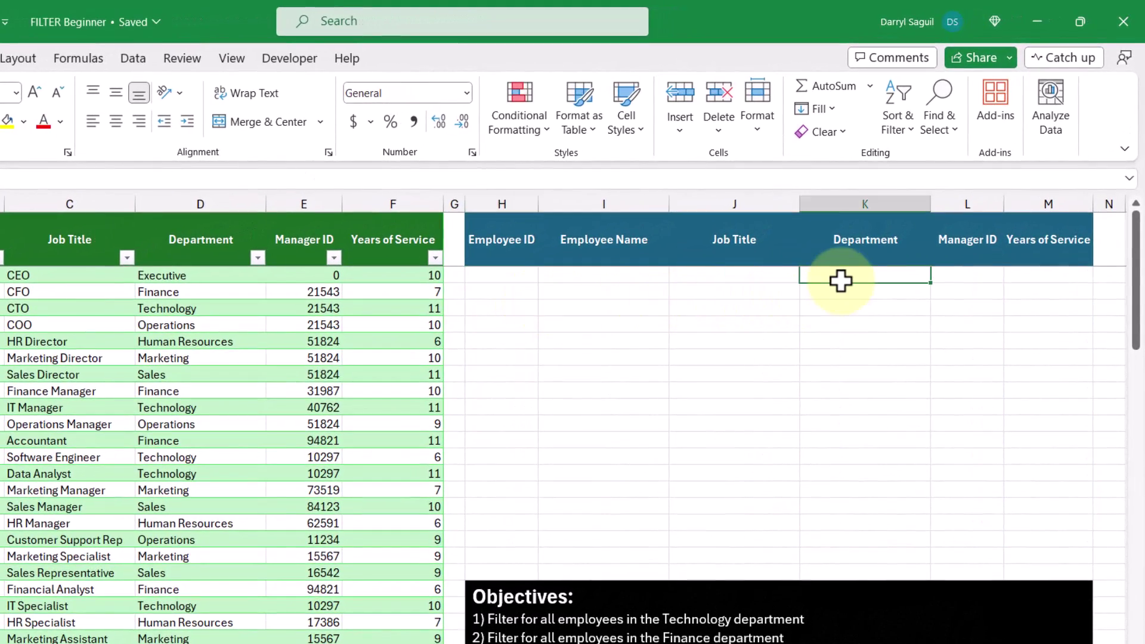
{"action": "type", "text": "="}
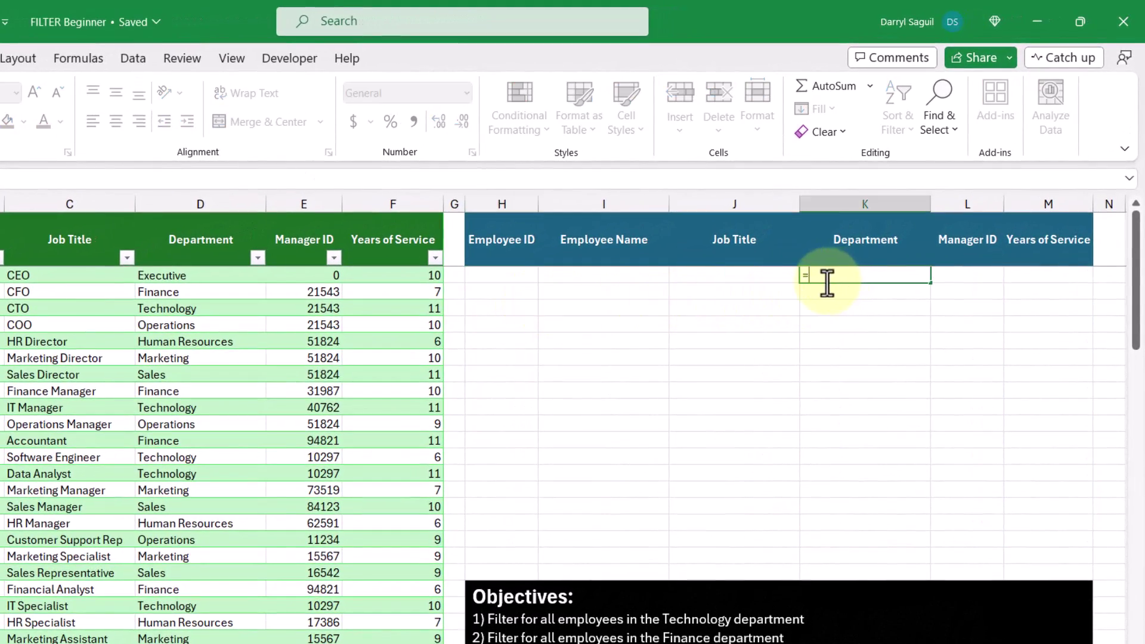
{"action": "left_click", "coordinate": [218, 215]}
{"action": "type", "text": "=\"Finance"}
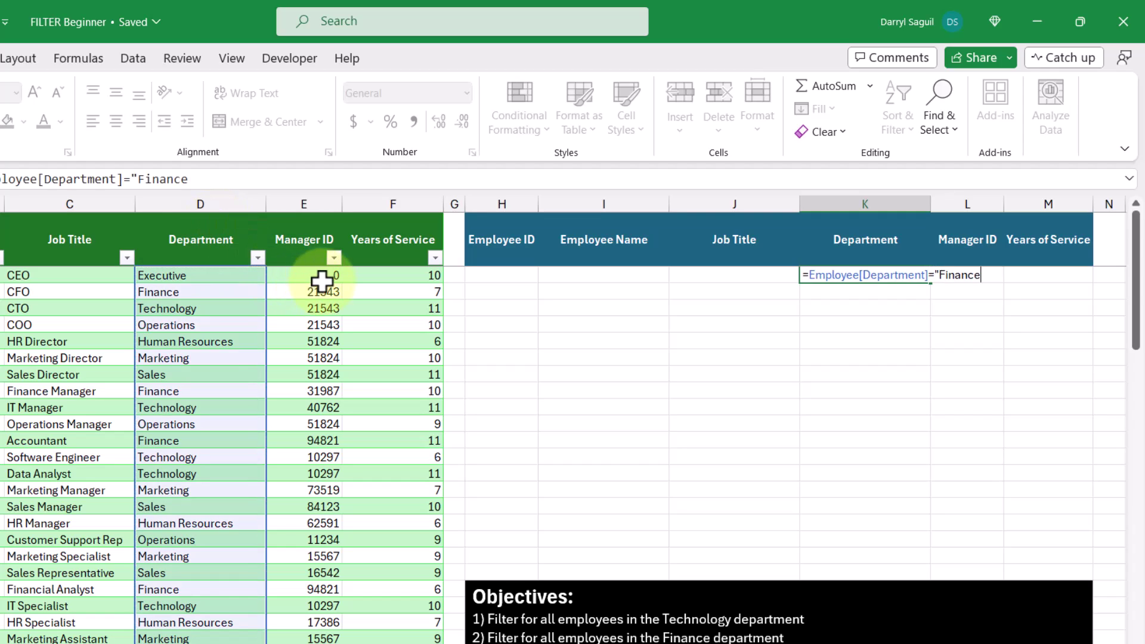
{"action": "key", "text": "Return"}
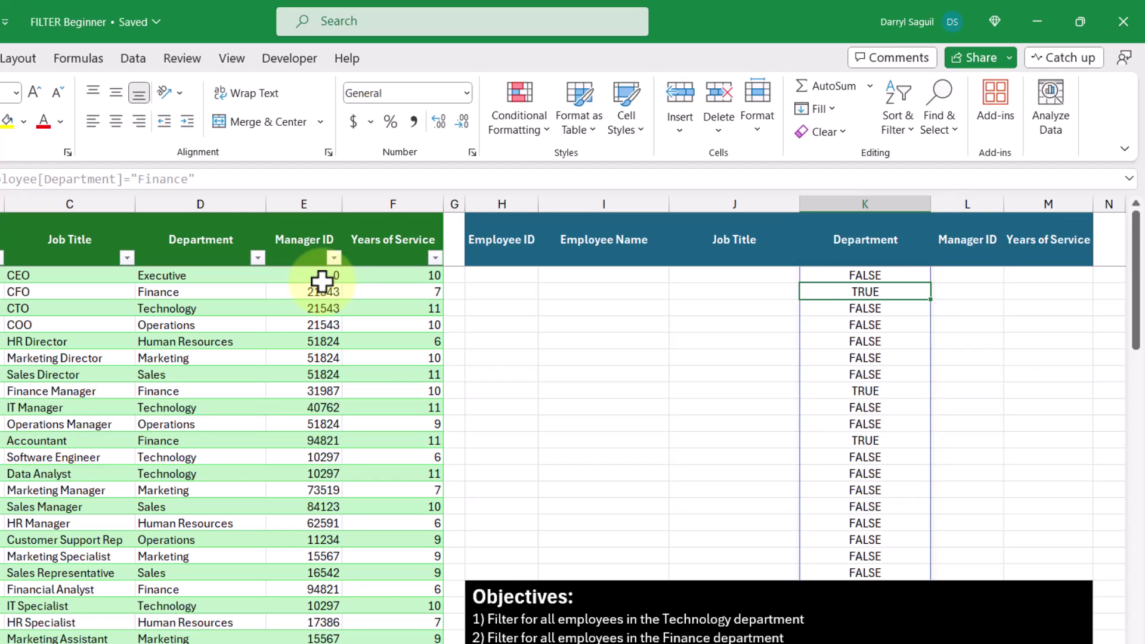
Enter the logical test =Employee[Years of Service]>=7 in M2
{"action": "left_click", "coordinate": [1037, 274]}
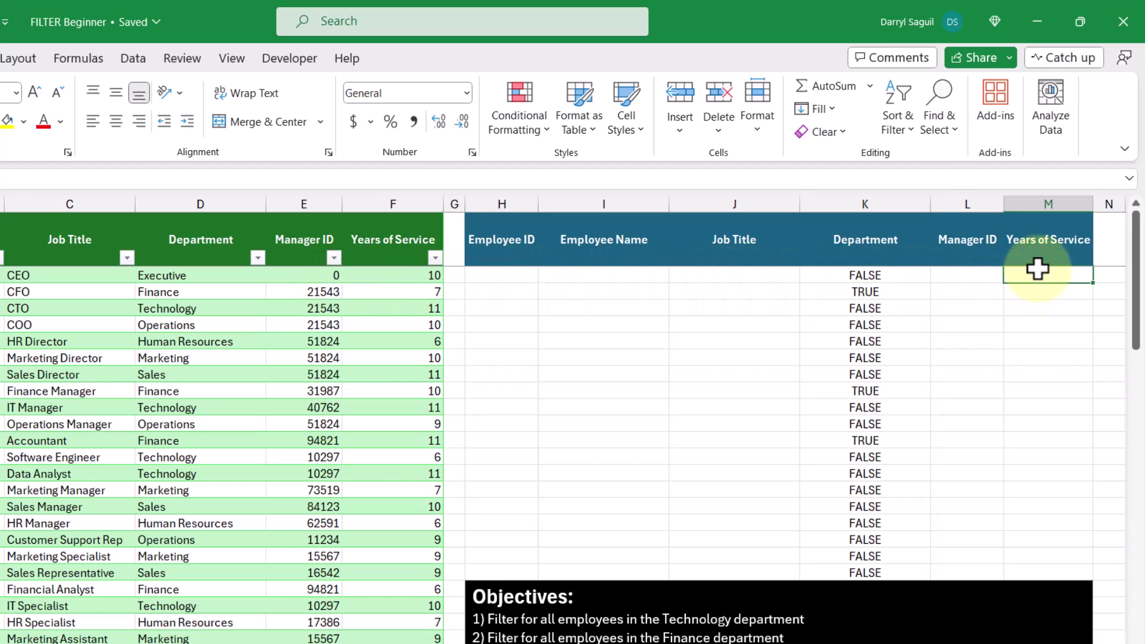
{"action": "type", "text": "="}
{"action": "left_click", "coordinate": [402, 221]}
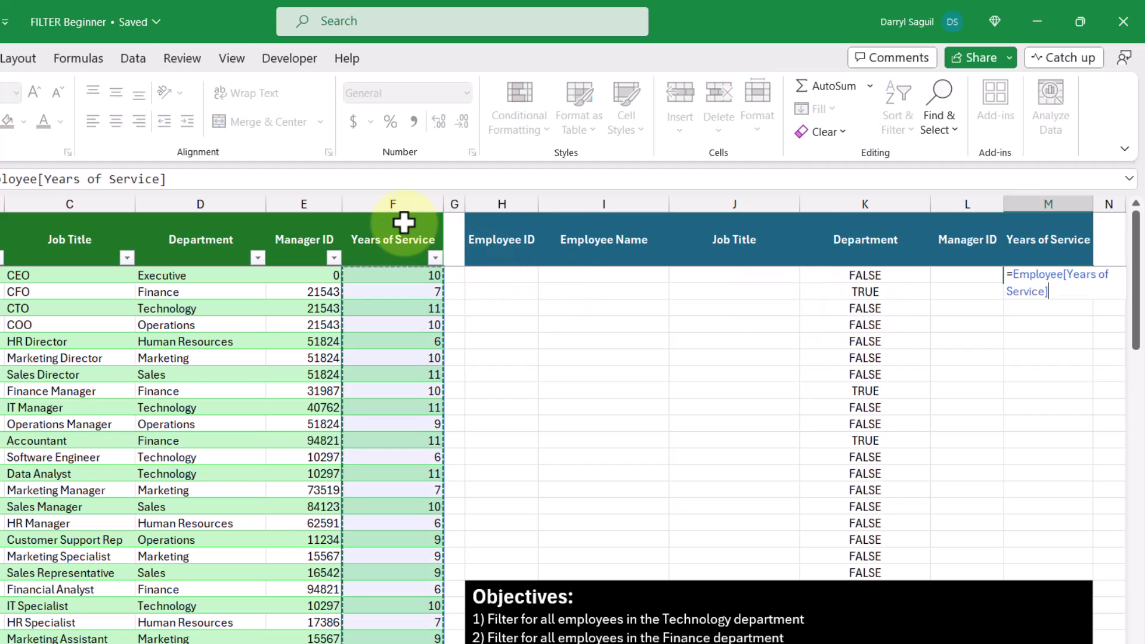
{"action": "type", "text": "="}
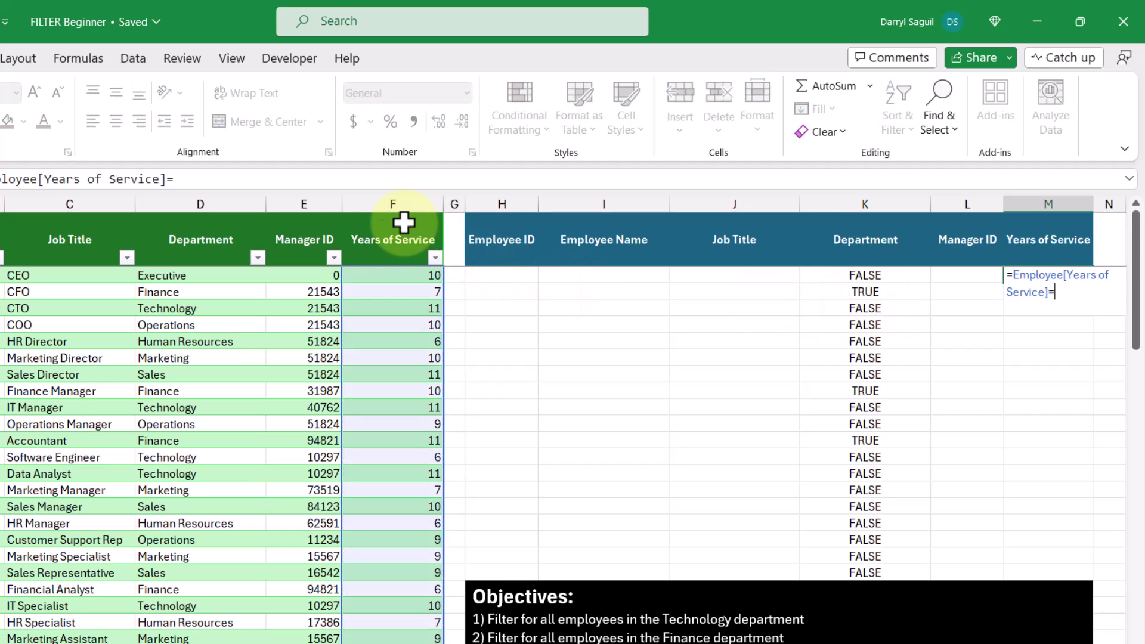
{"action": "type", "text": ">="}
{"action": "key", "text": "BackSpace"}
{"action": "key", "text": "BackSpace"}
{"action": "key", "text": "BackSpace"}
{"action": "type", "text": ">=7"}
{"action": "key", "text": "Return"}
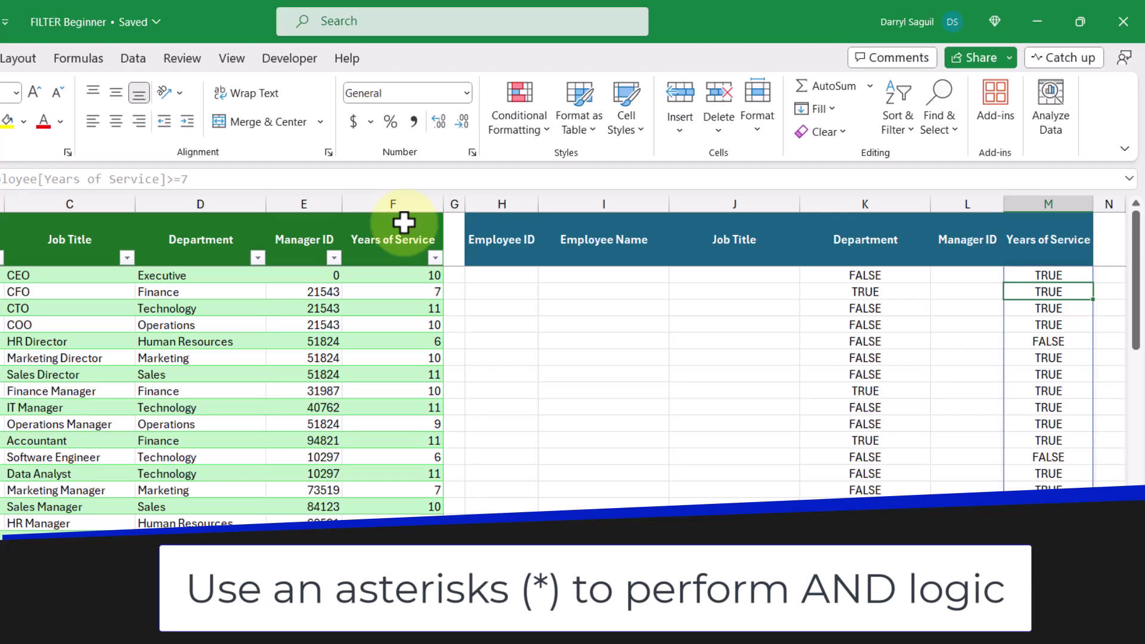
Multiply the two spilled test arrays in J2 with =K2#*M2#, and clear the test formulas from J2:M2
{"action": "left_click", "coordinate": [759, 273]}
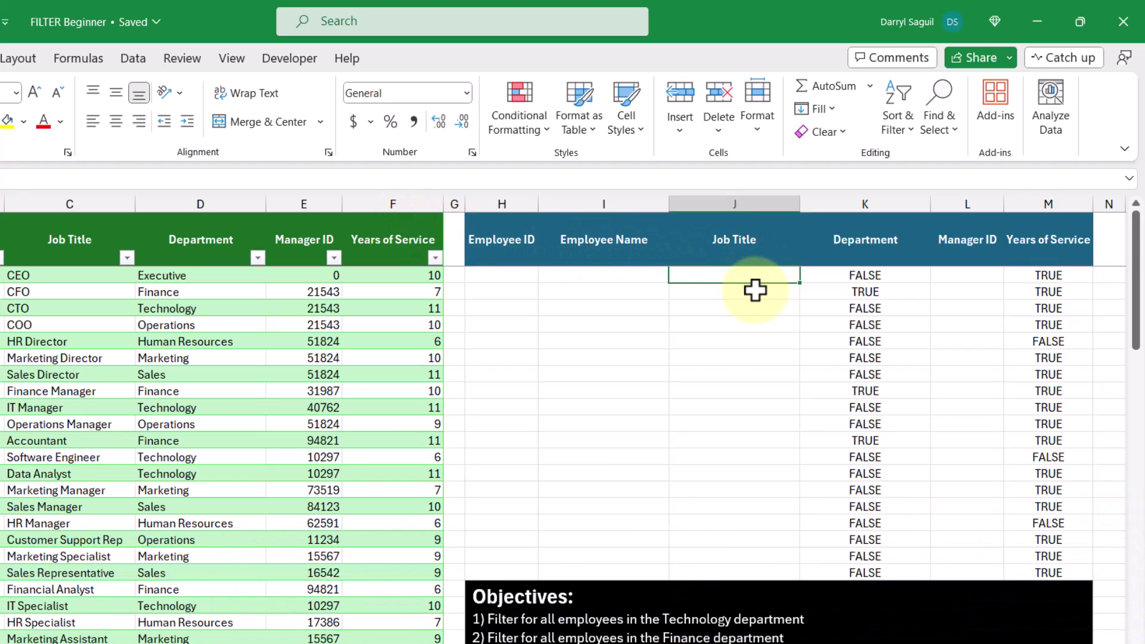
{"action": "type", "text": "="}
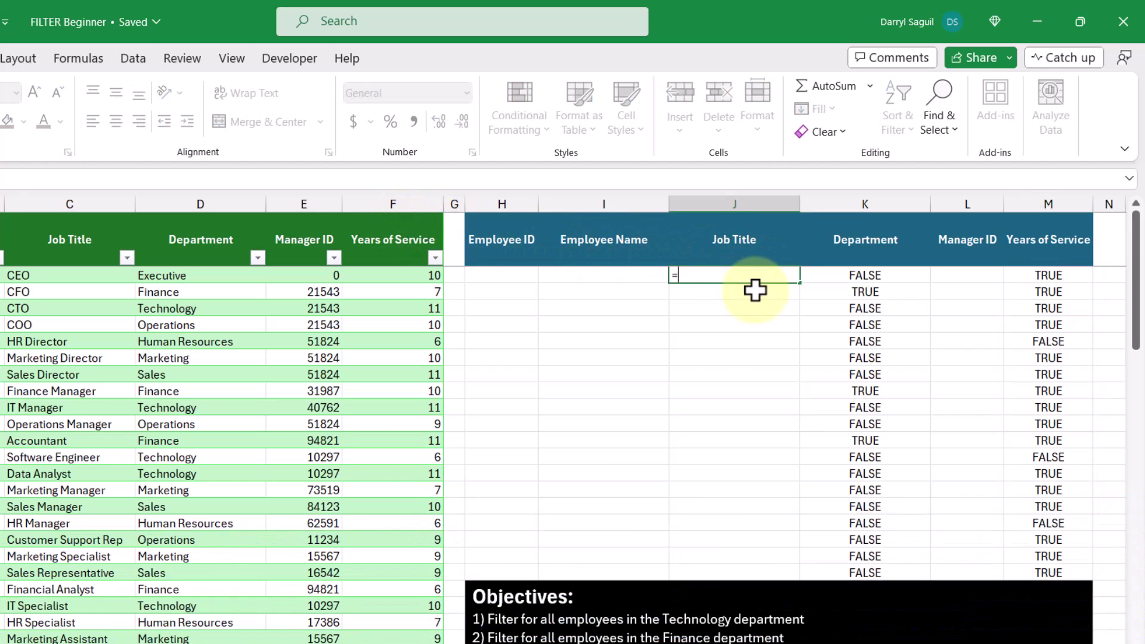
{"action": "left_click", "coordinate": [848, 275]}
{"action": "type", "text": "#"}
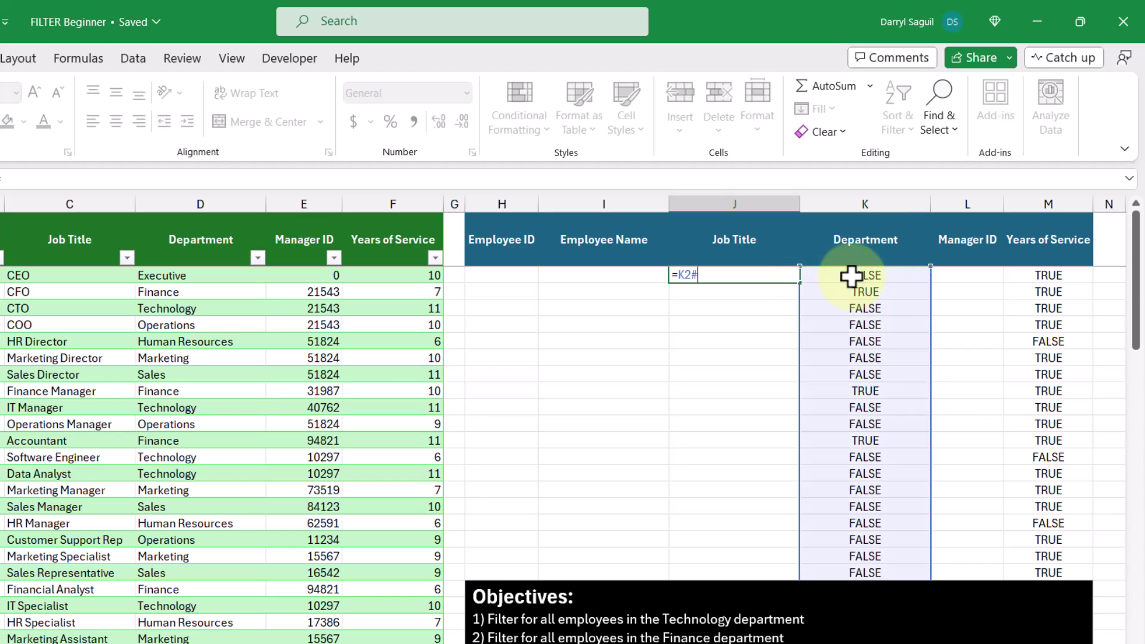
{"action": "type", "text": "*"}
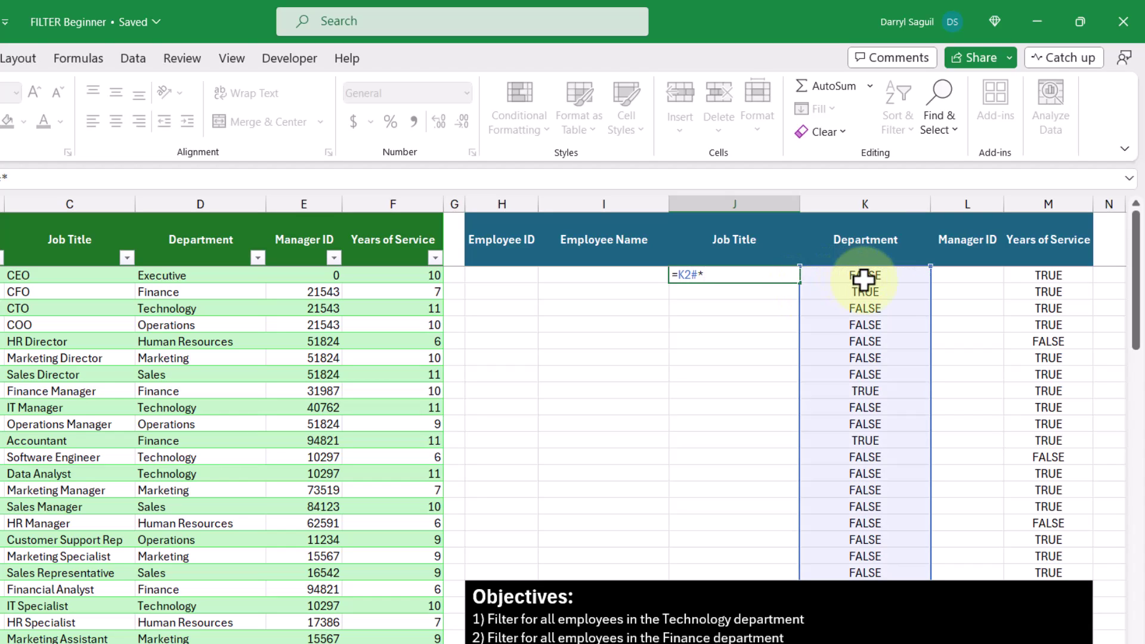
{"action": "left_click", "coordinate": [1023, 276]}
{"action": "type", "text": "#"}
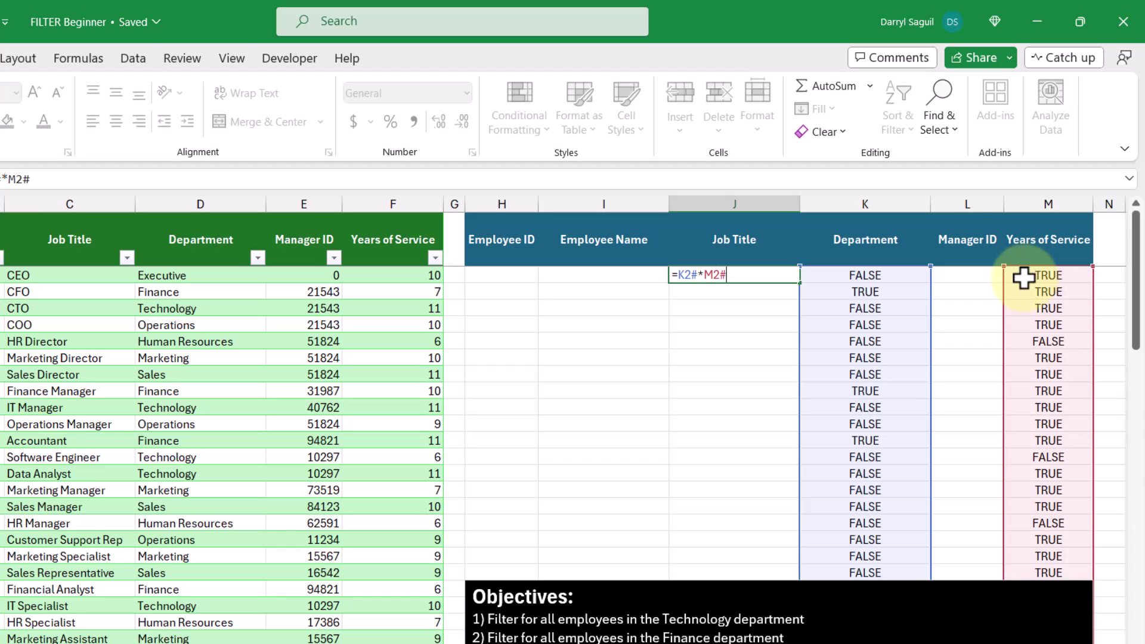
{"action": "key", "text": "Return"}
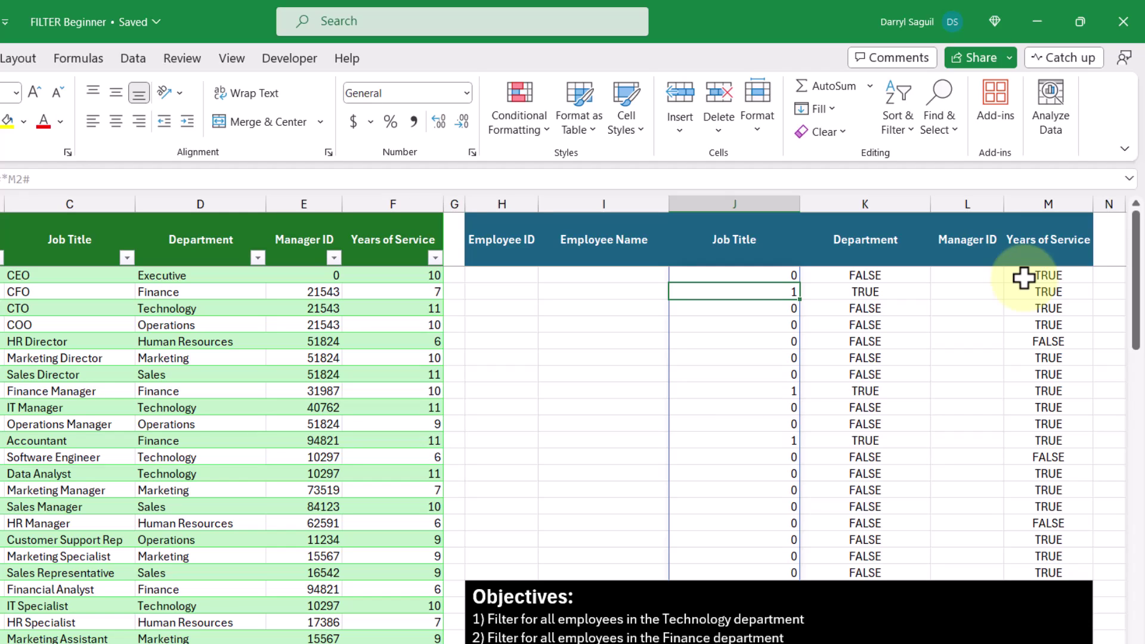
{"action": "left_click_drag", "start_coordinate": [782, 270], "coordinate": [1030, 266]}
{"action": "key", "text": "Delete"}
Enter =FILTER(Employee,(Employee[Department]="Finance")*(Employee[Years of Service]>=7)) in H2
{"action": "left_click", "coordinate": [516, 278]}
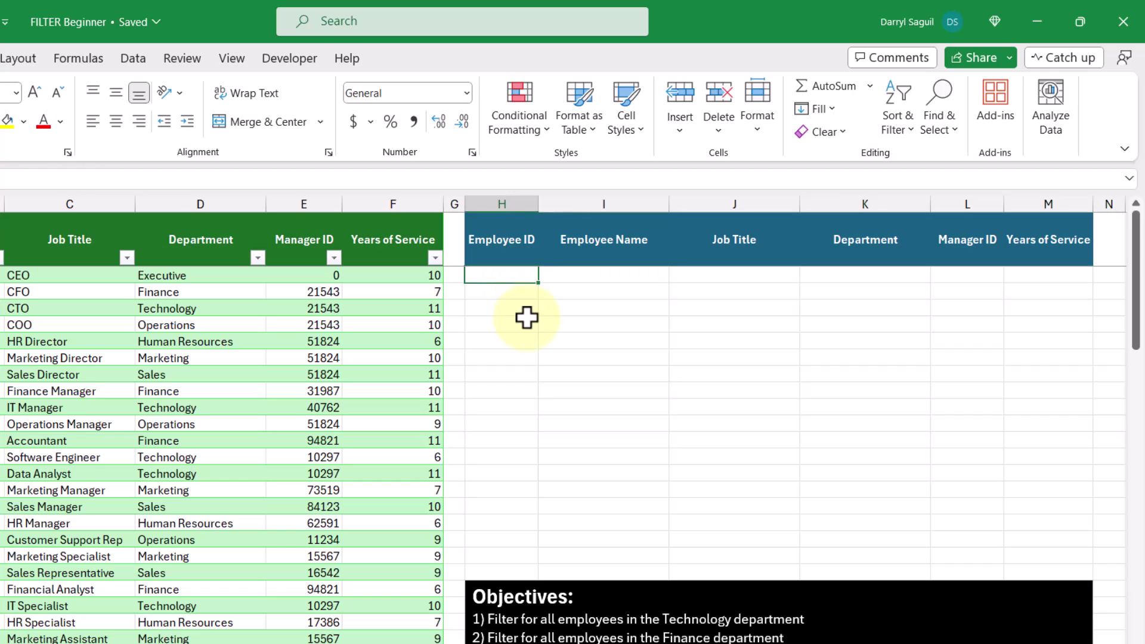
{"action": "type", "text": "=filter"}
{"action": "key", "text": "Tab"}
{"action": "type", "text": "Employee,"}
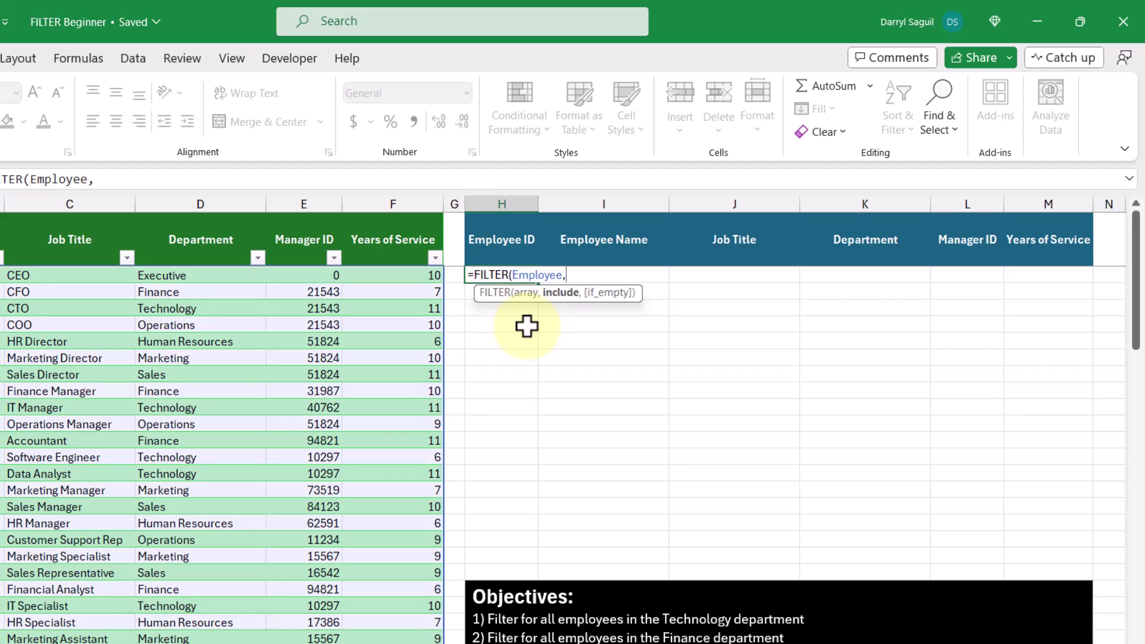
{"action": "type", "text": "("}
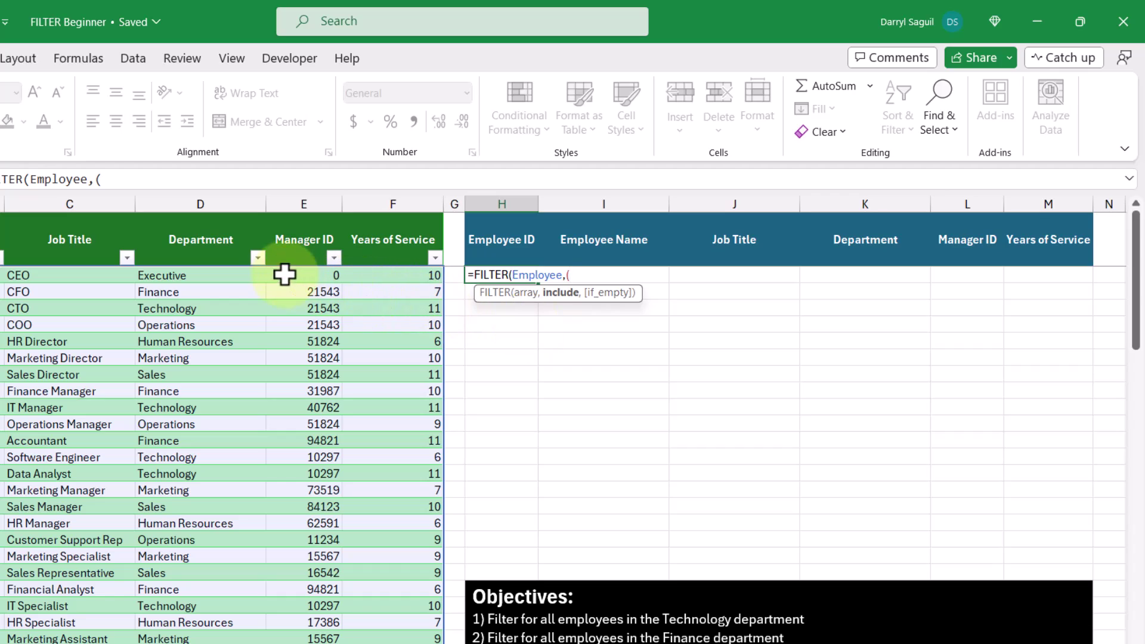
{"action": "left_click", "coordinate": [209, 222]}
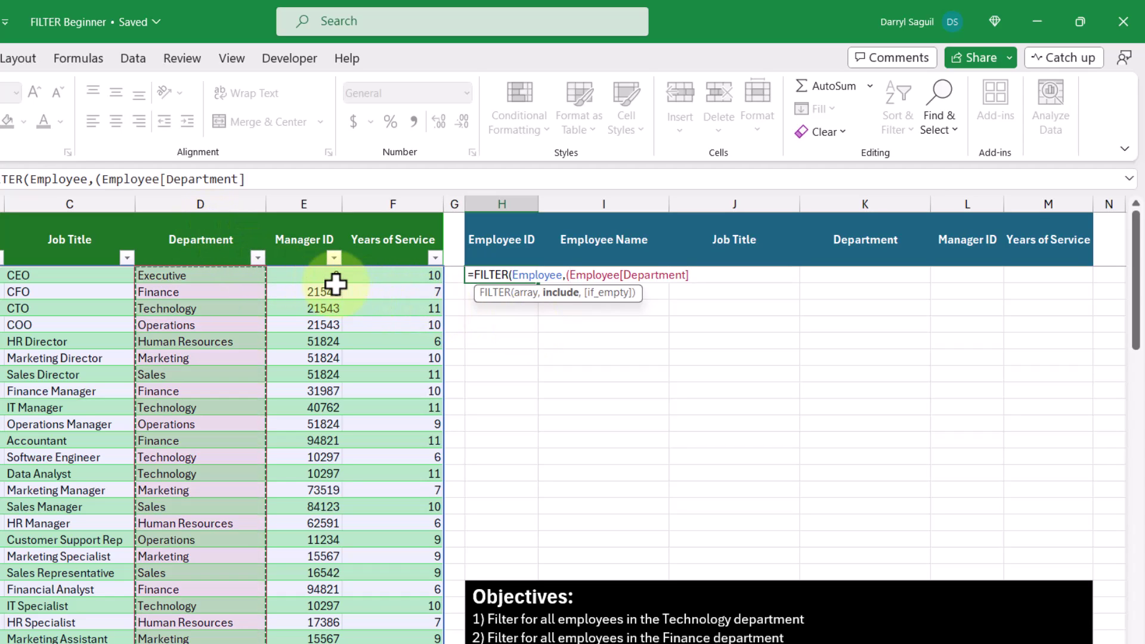
{"action": "type", "text": "="}
{"action": "type", "text": "\"Fi"}
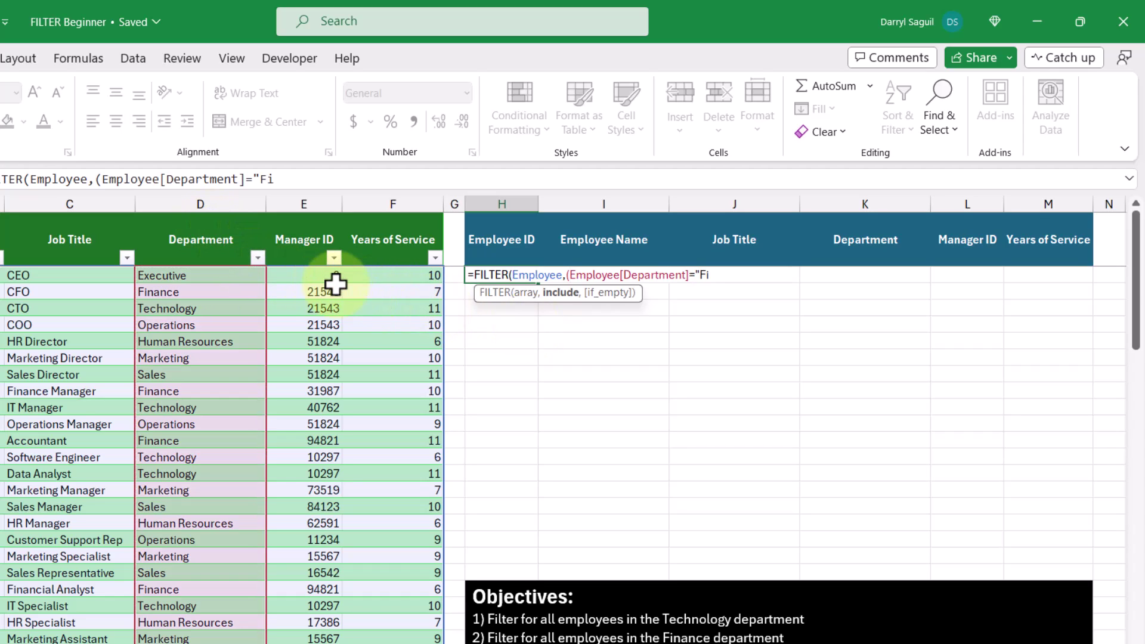
{"action": "type", "text": "nance\")*("}
{"action": "left_click", "coordinate": [406, 218]}
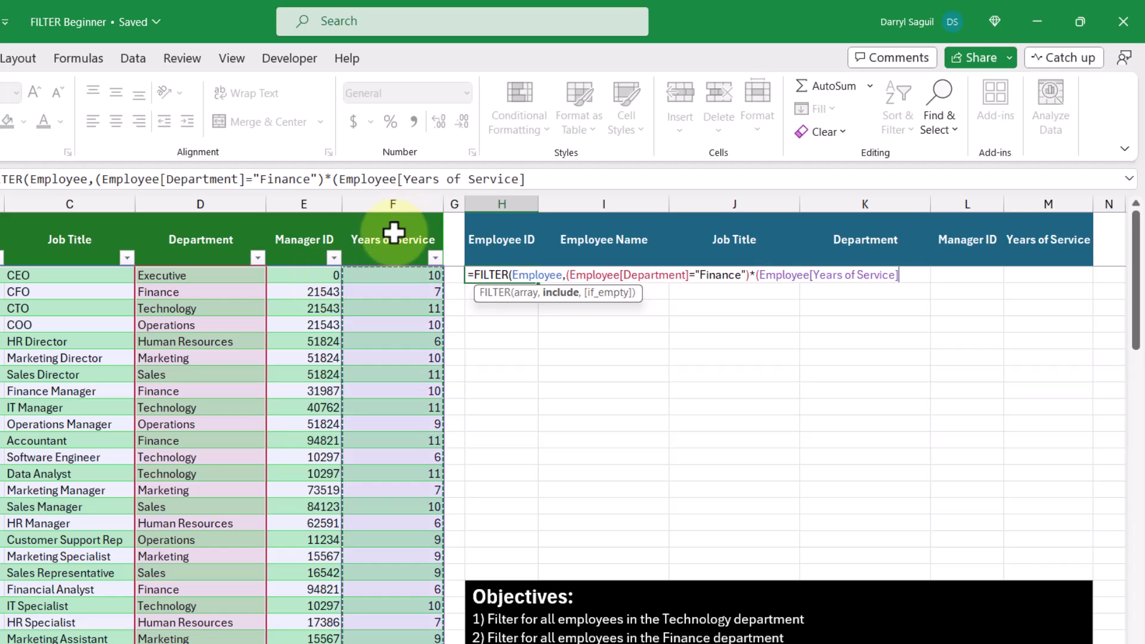
{"action": "type", "text": ">"}
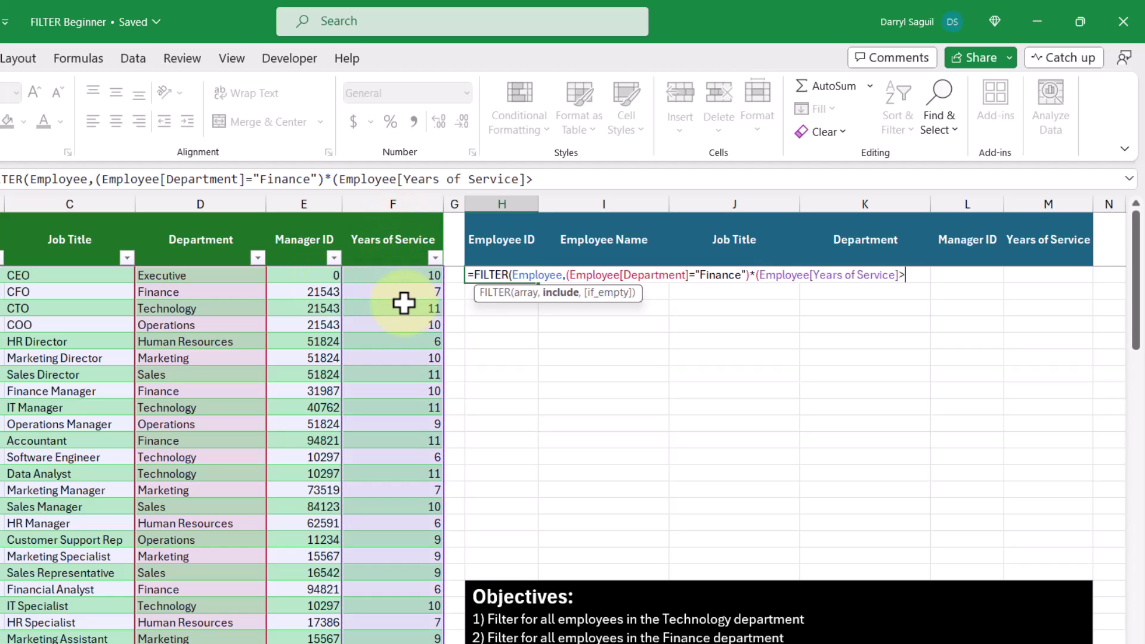
{"action": "type", "text": "=7))"}
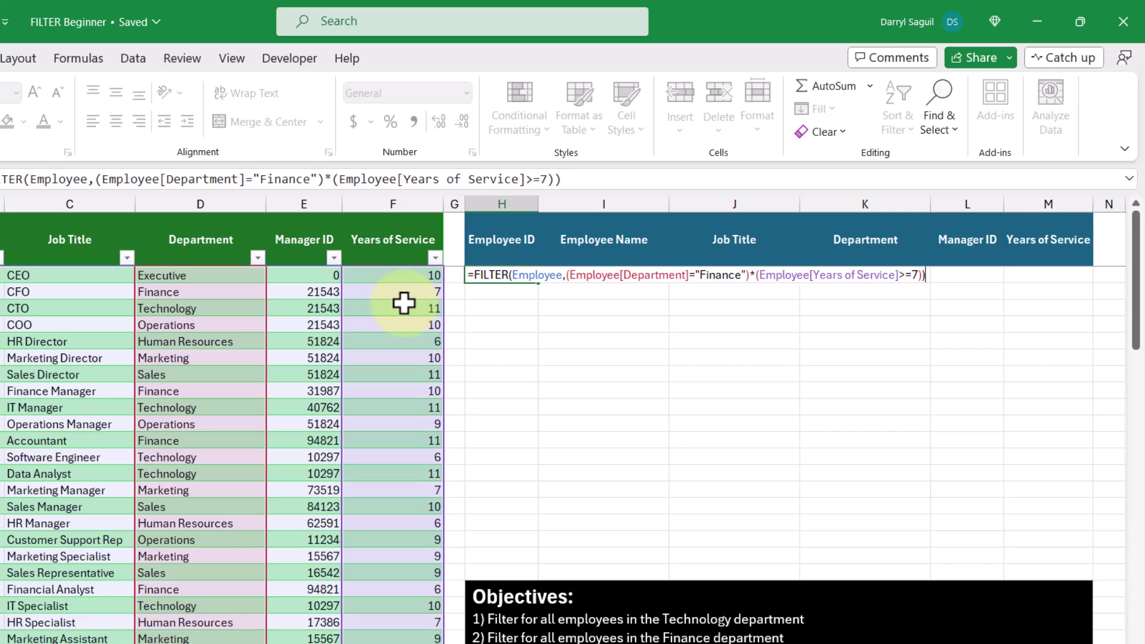
{"action": "key", "text": "Return"}
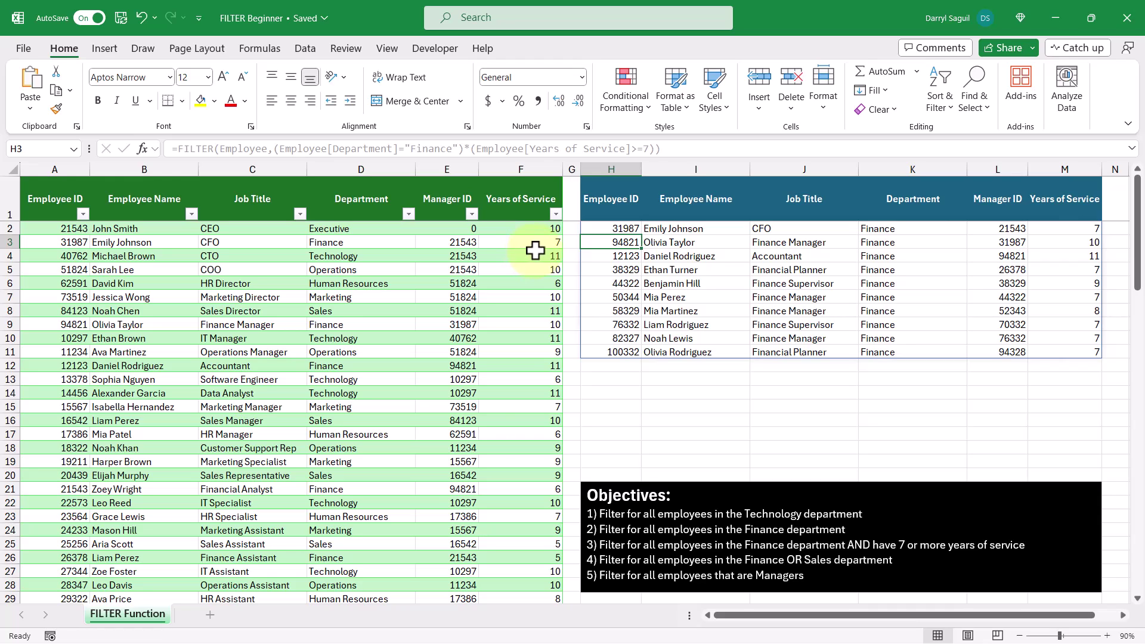
Clear the FILTER formula from H2 and select cell J2
{"action": "left_click", "coordinate": [605, 228]}
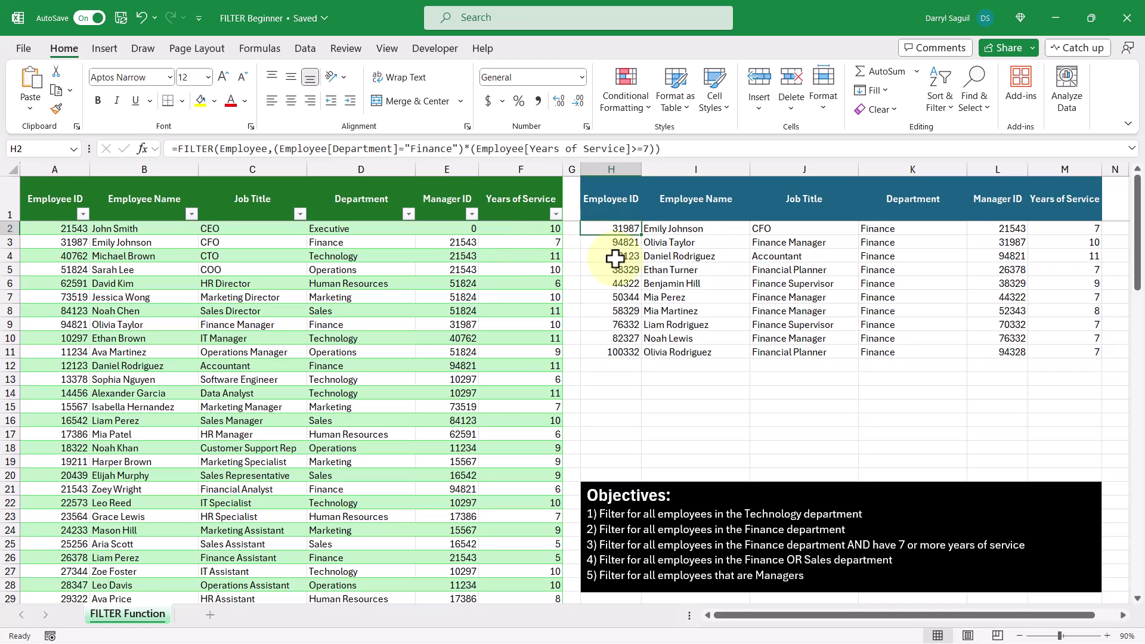
{"action": "key", "text": "Delete"}
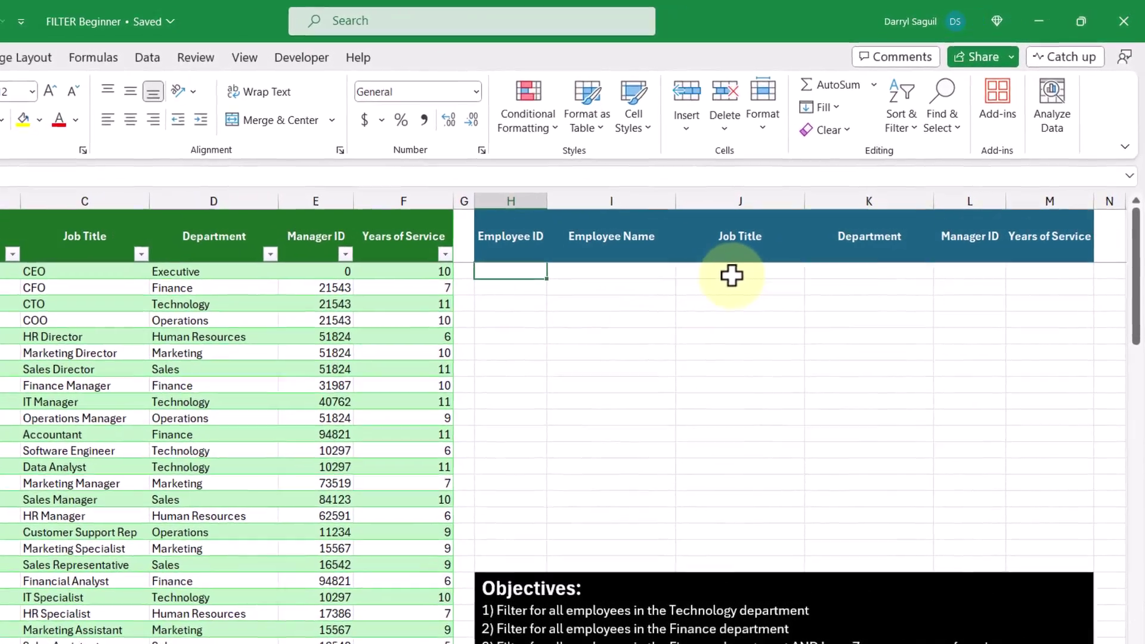
{"action": "left_click", "coordinate": [731, 274]}
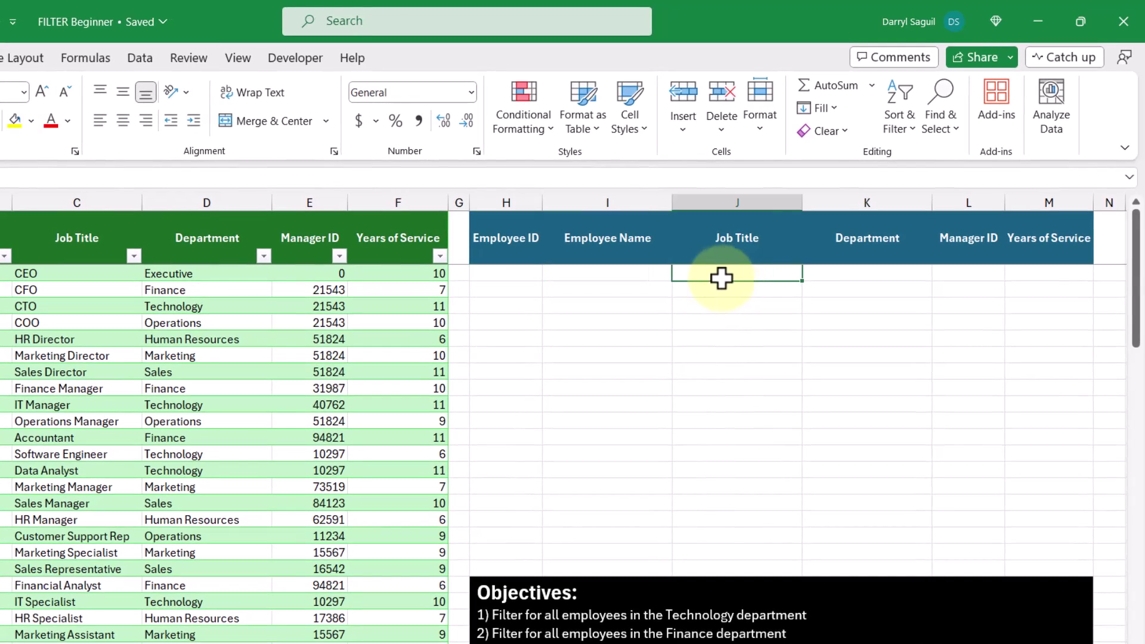
Enter the logical test =Employee[Department]="Finance" in J2
{"action": "type", "text": "="}
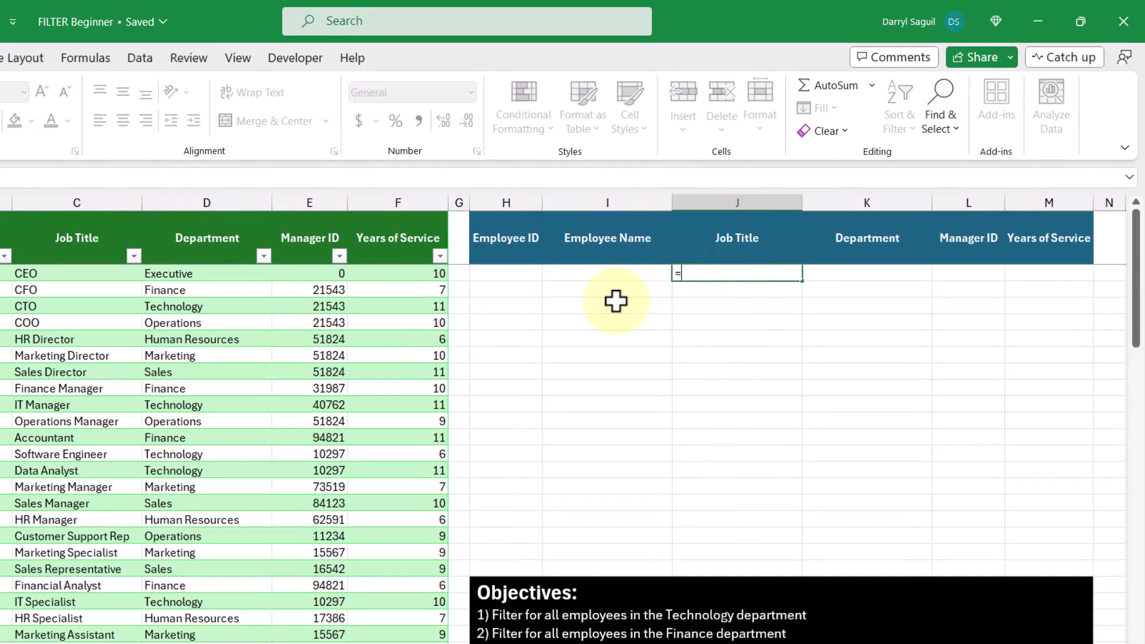
{"action": "left_click", "coordinate": [233, 213]}
{"action": "type", "text": "+\""}
{"action": "key", "text": "BackSpace"}
{"action": "key", "text": "BackSpace"}
{"action": "type", "text": "=\"Finance"}
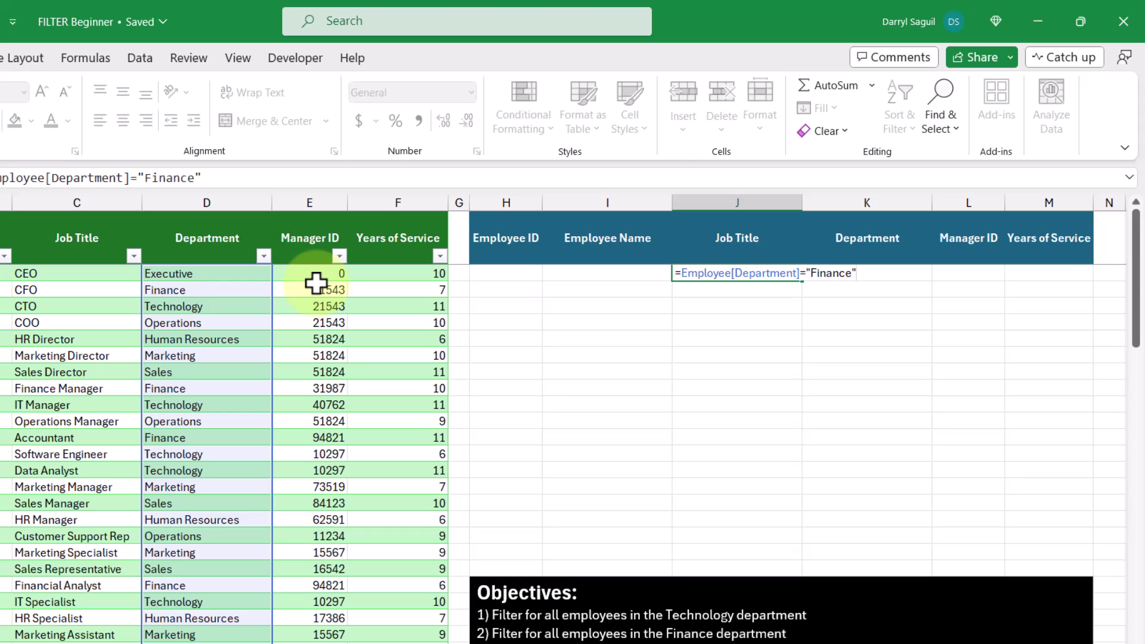
{"action": "type", "text": "\""}
{"action": "key", "text": "Return"}
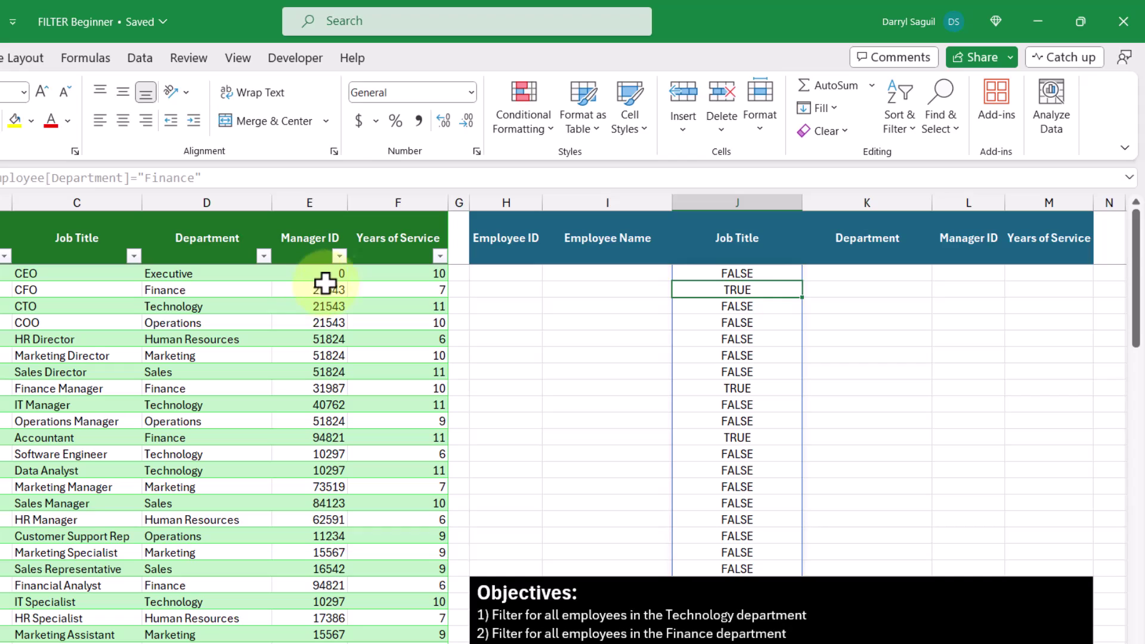
Enter the logical test =Employee[Department]="Sales" in K2
{"action": "left_click", "coordinate": [868, 273]}
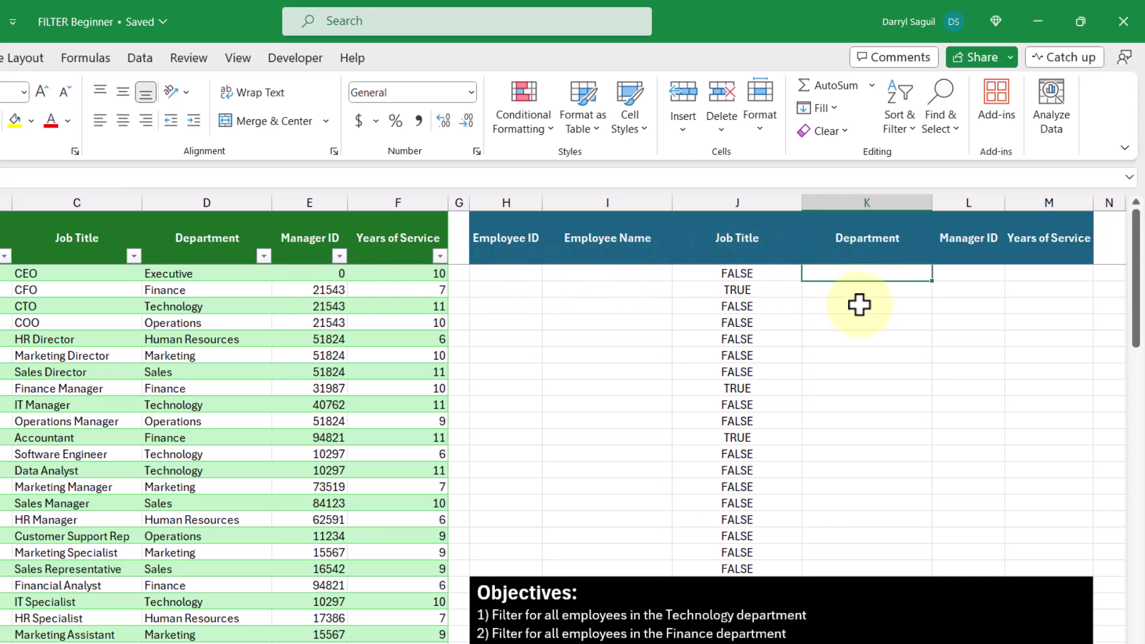
{"action": "type", "text": "="}
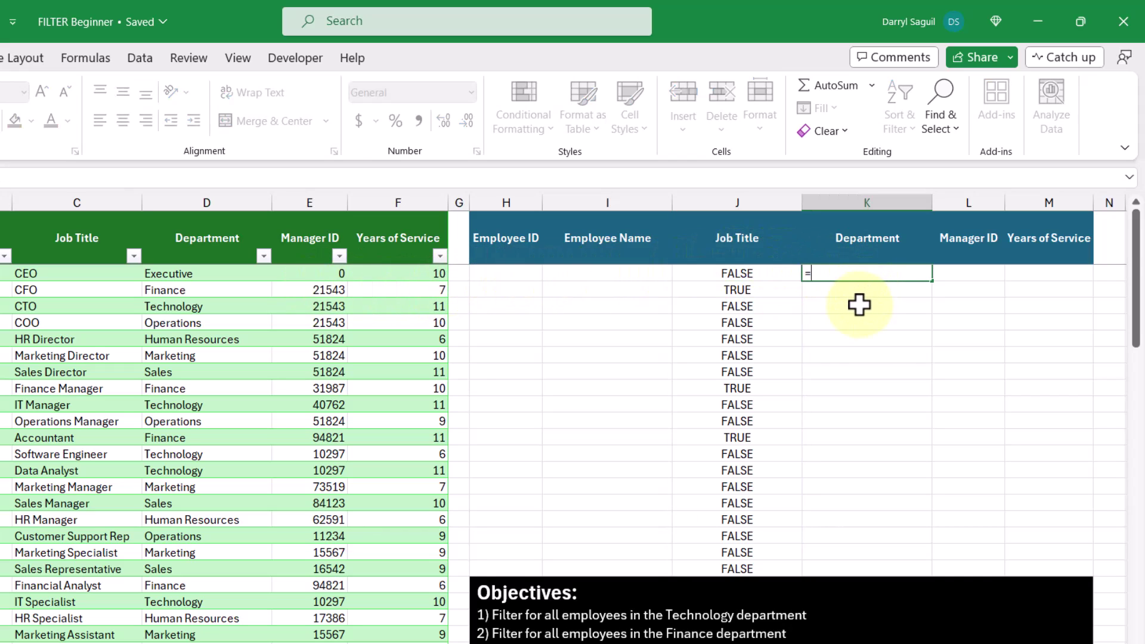
{"action": "left_click", "coordinate": [224, 214]}
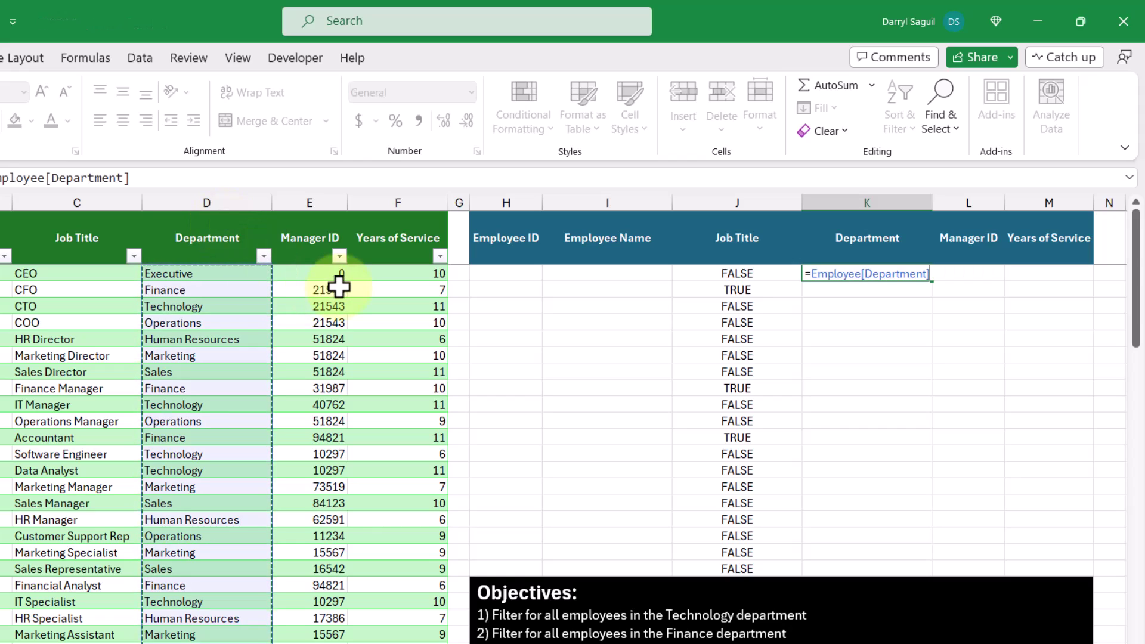
{"action": "type", "text": "=\"Sales\""}
{"action": "key", "text": "Return"}
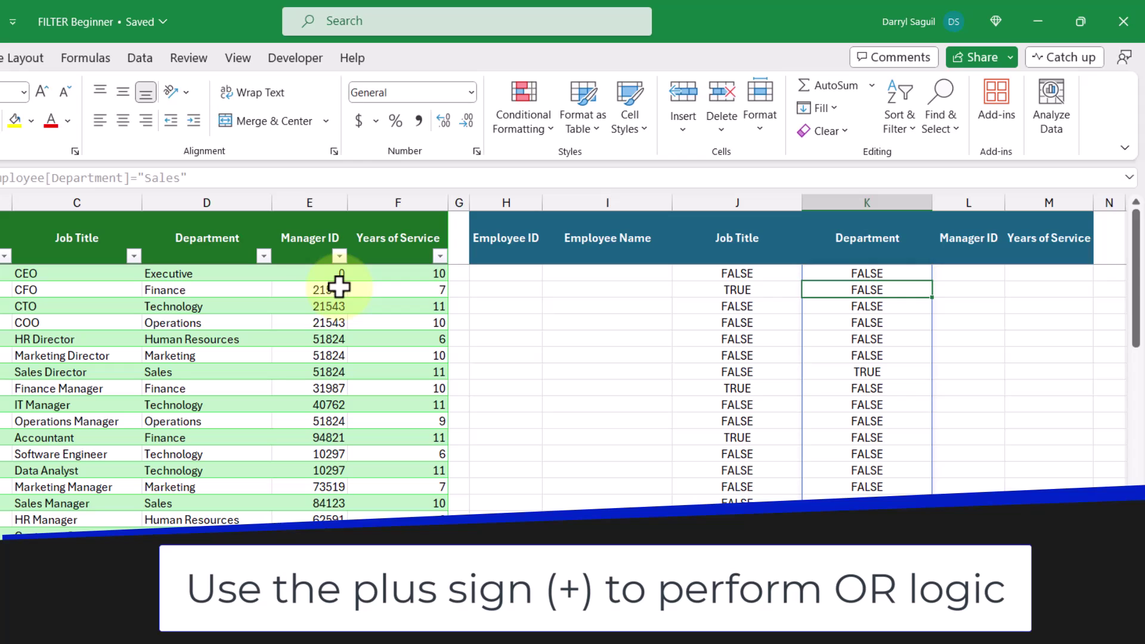
Add the two spilled test arrays in I2 with =J2#+K2#, and clear the test formulas from I2:K2
{"action": "left_click", "coordinate": [592, 276]}
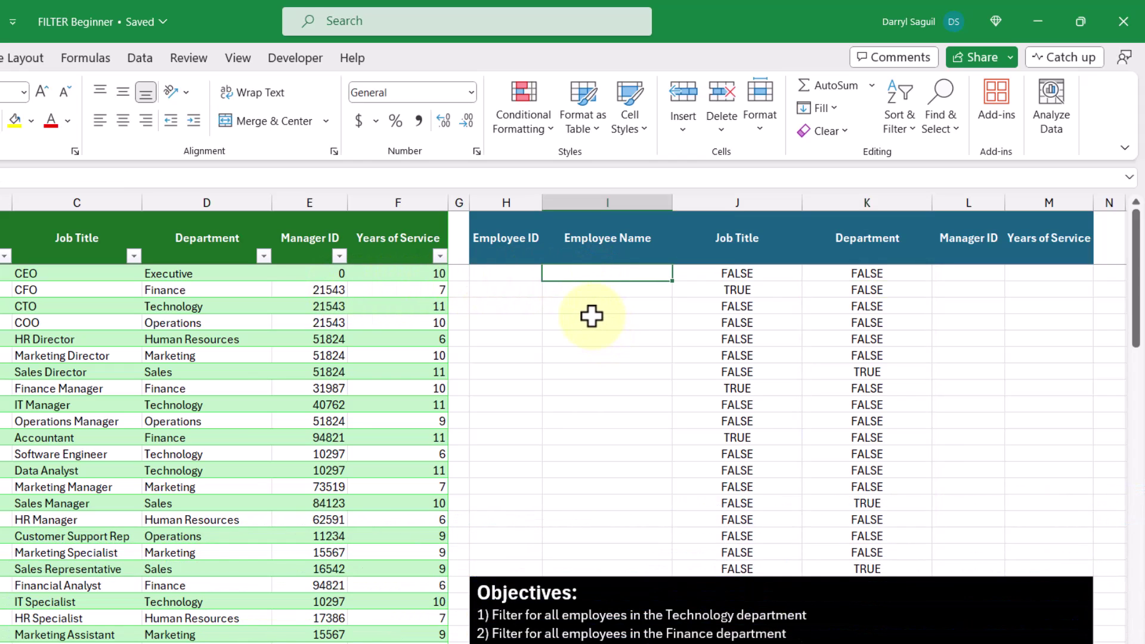
{"action": "type", "text": "="}
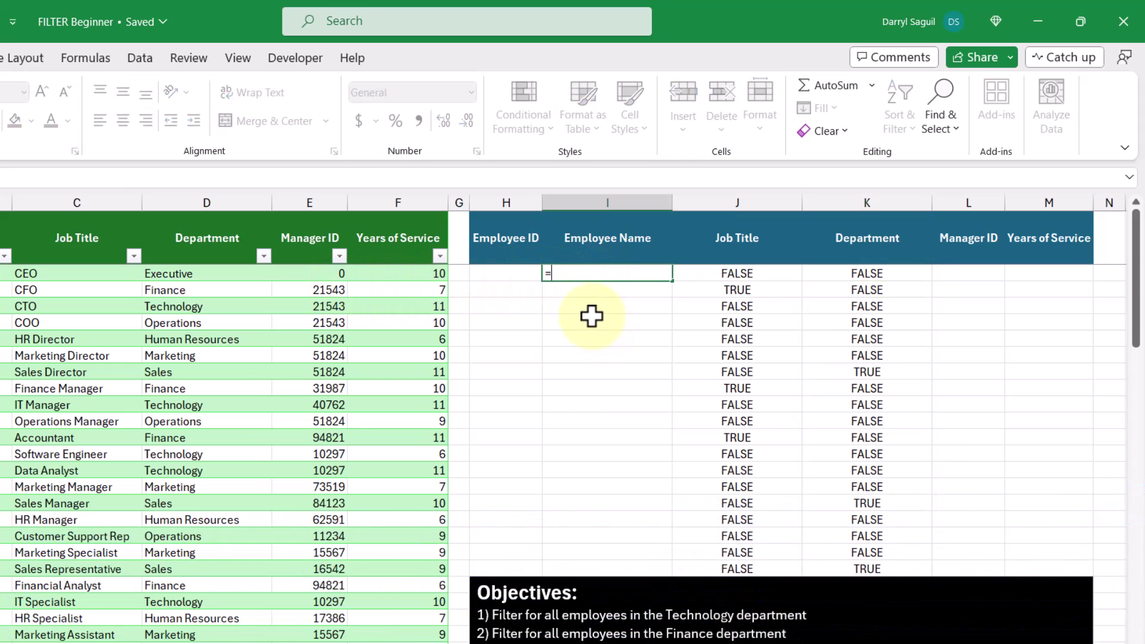
{"action": "left_click", "coordinate": [739, 277]}
{"action": "type", "text": "#"}
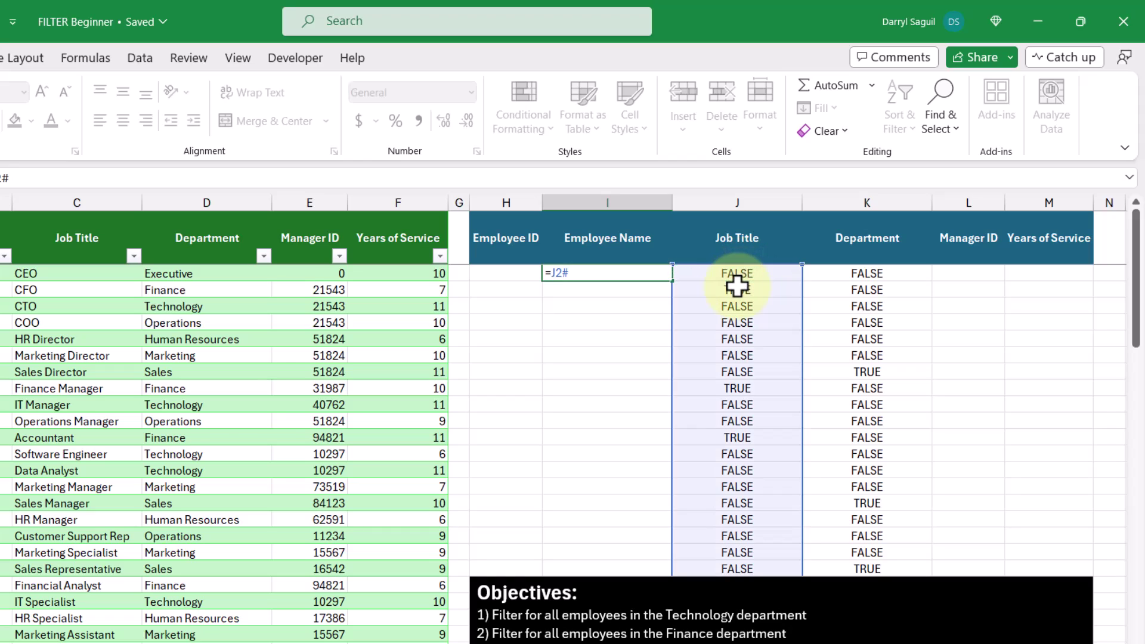
{"action": "type", "text": "+"}
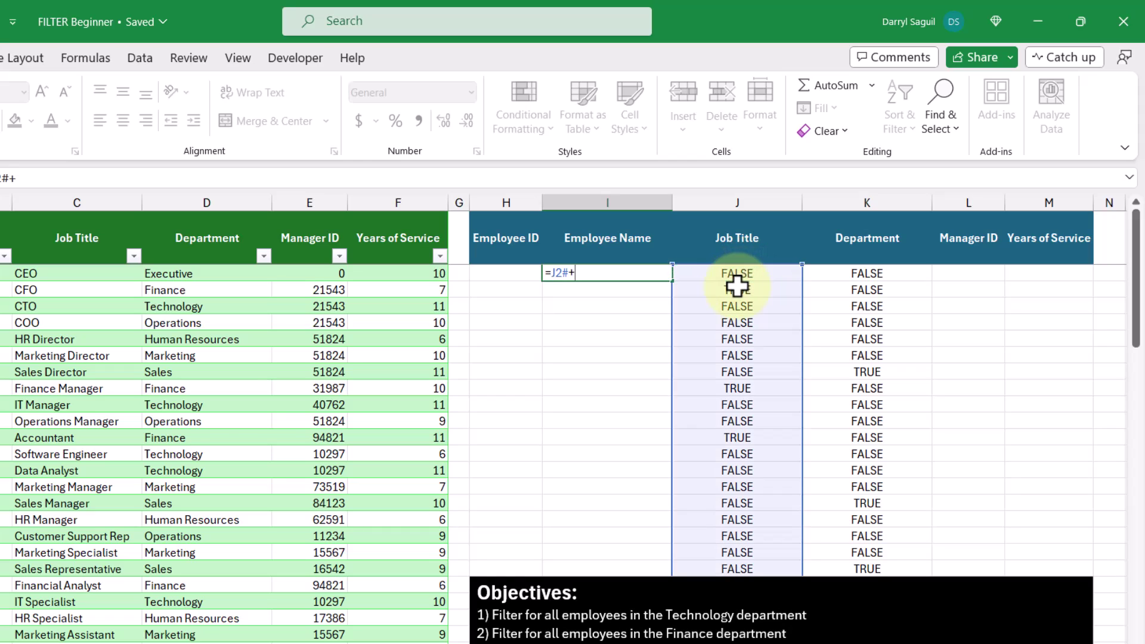
{"action": "left_click", "coordinate": [866, 274]}
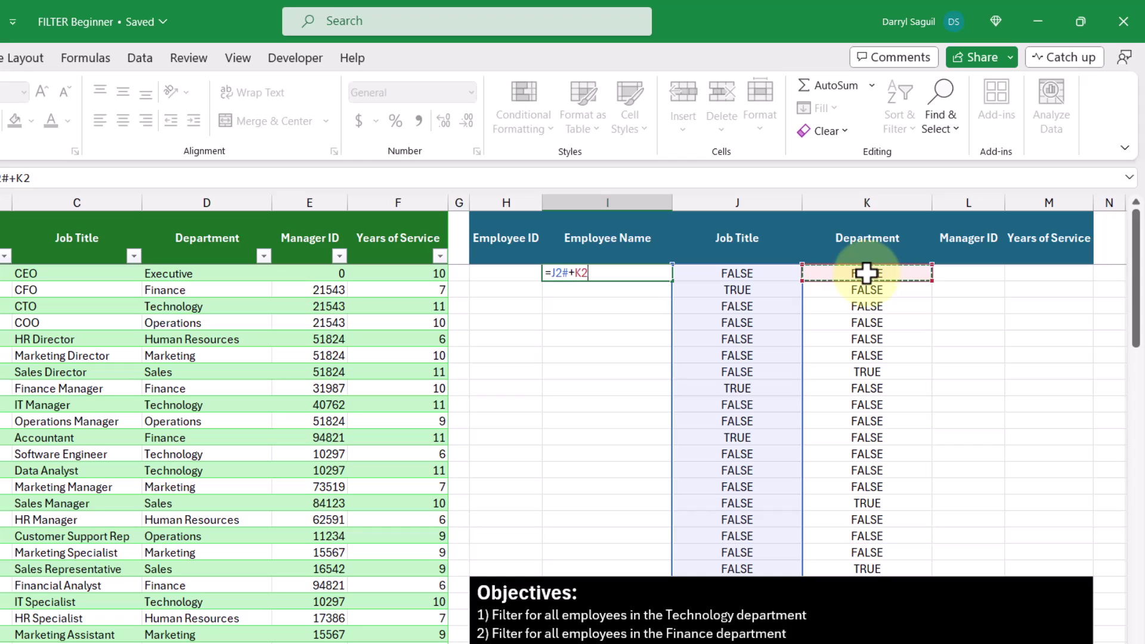
{"action": "type", "text": "#"}
{"action": "key", "text": "Return"}
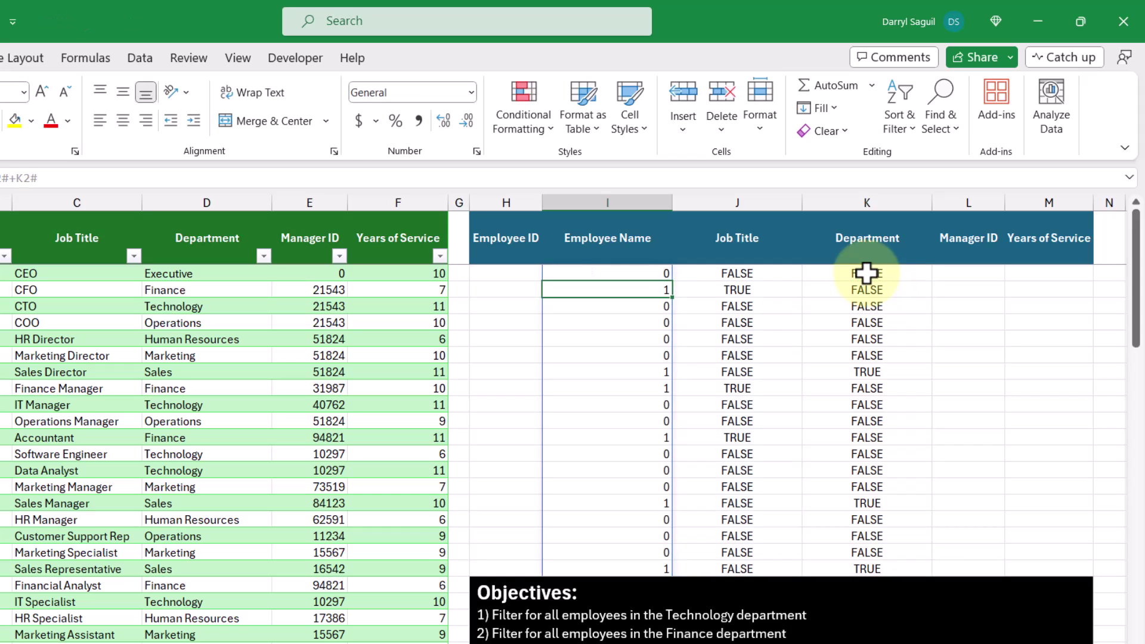
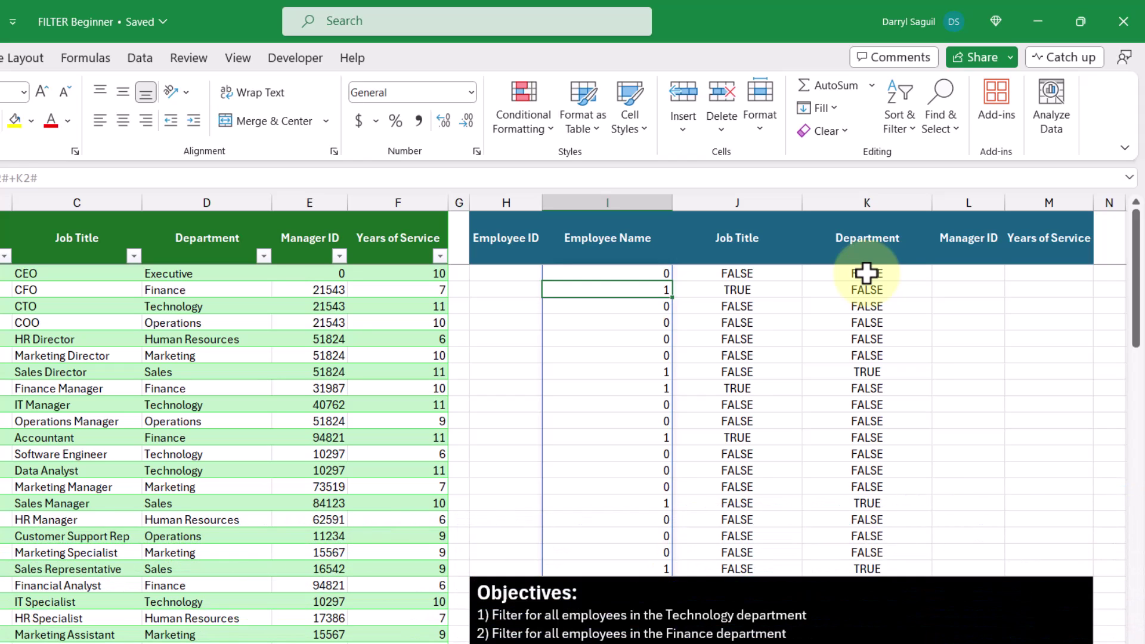
{"action": "left_click_drag", "start_coordinate": [654, 274], "coordinate": [865, 274]}
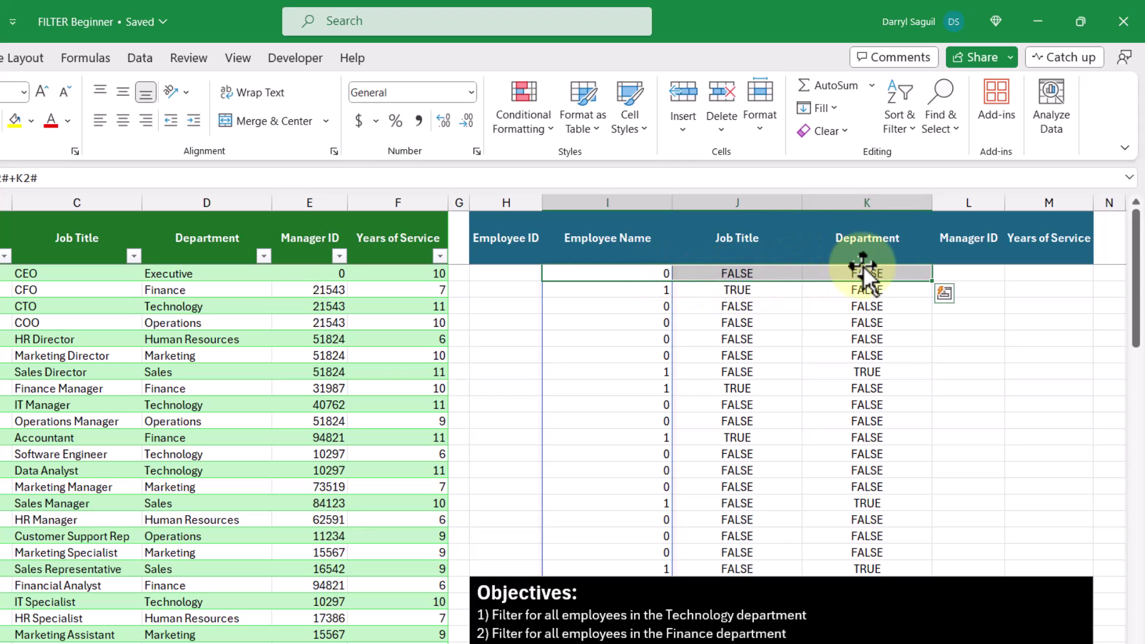
{"action": "key", "text": "Delete"}
Start a FILTER formula in H2 on the Employee table with the first OR criterion, =FILTER(Employee,(Employee[Department]="Finance")+
{"action": "left_click", "coordinate": [516, 274]}
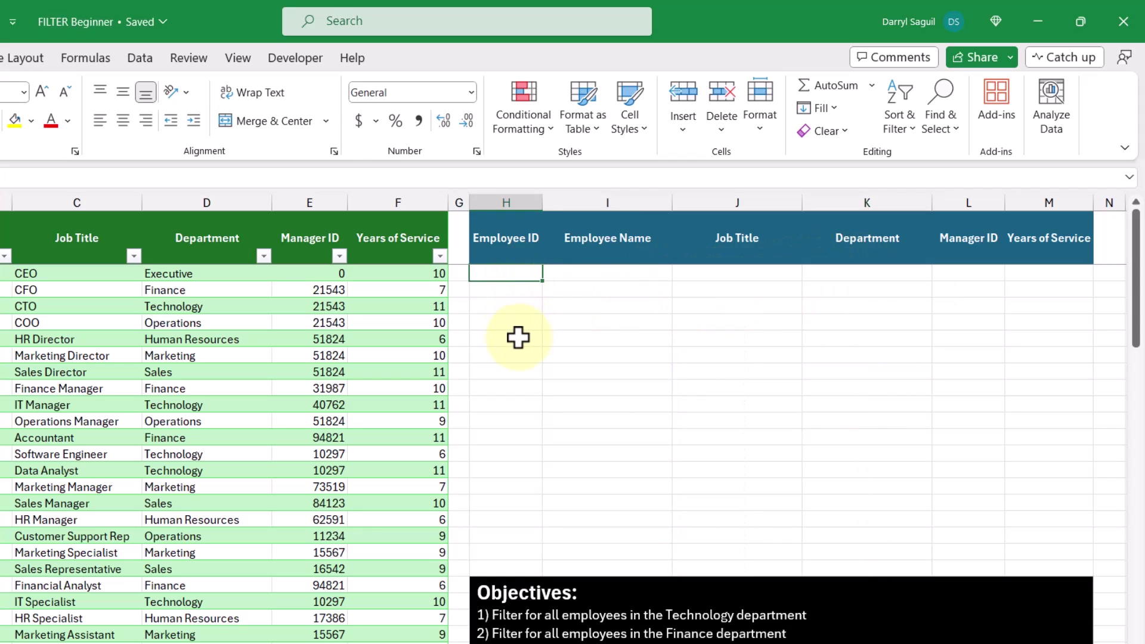
{"action": "type", "text": "=filter"}
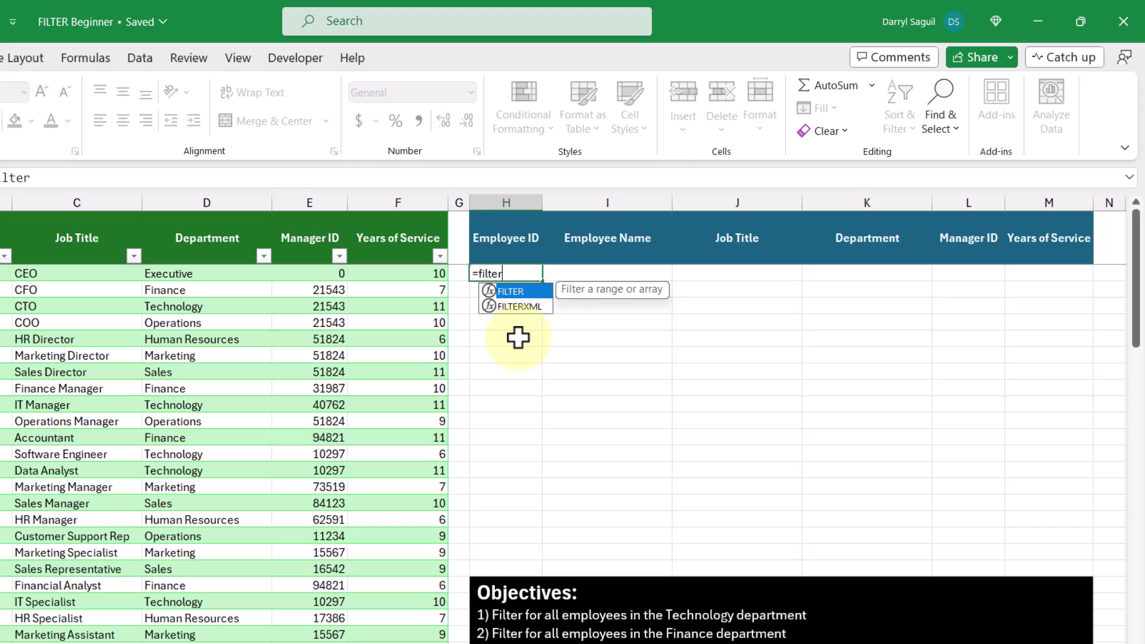
{"action": "key", "text": "Tab"}
{"action": "type", "text": "Employee"}
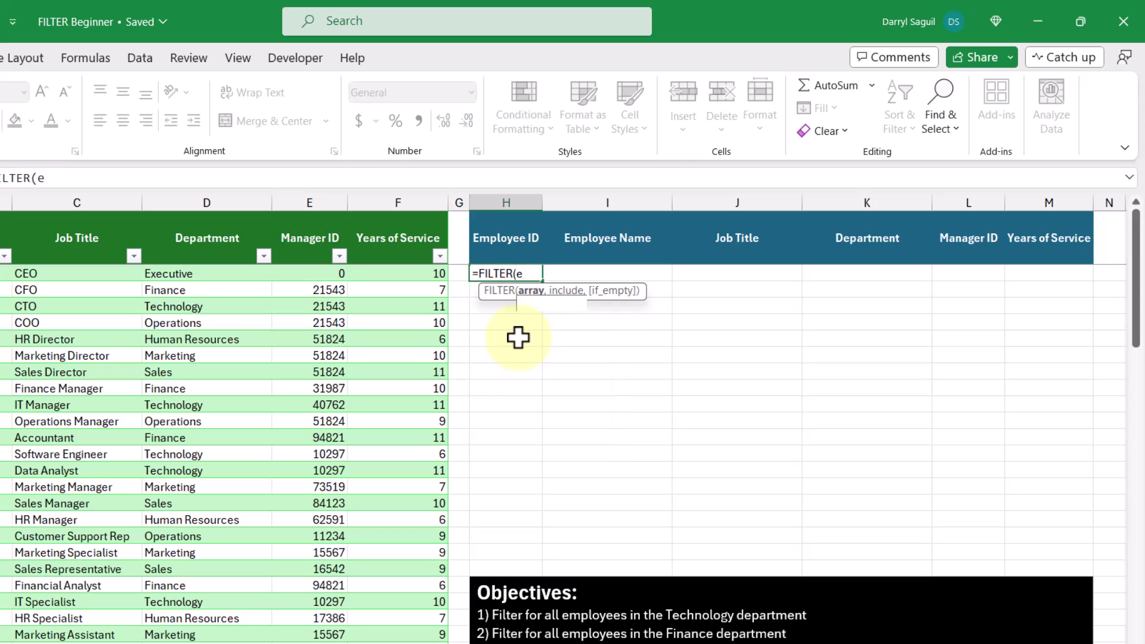
{"action": "type", "text": ","}
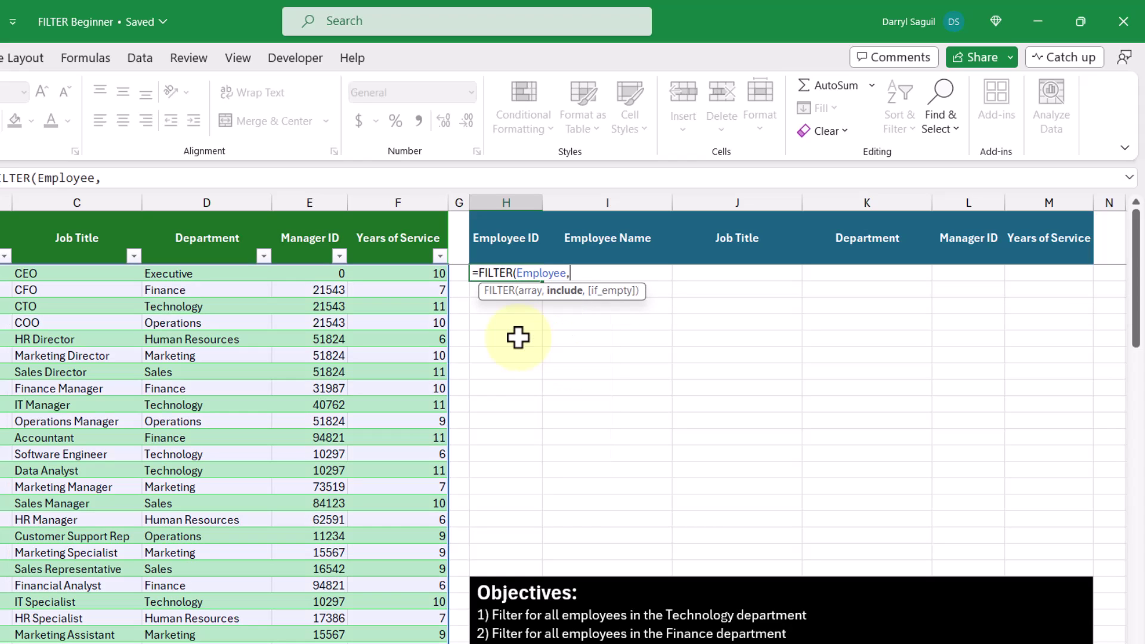
{"action": "type", "text": "("}
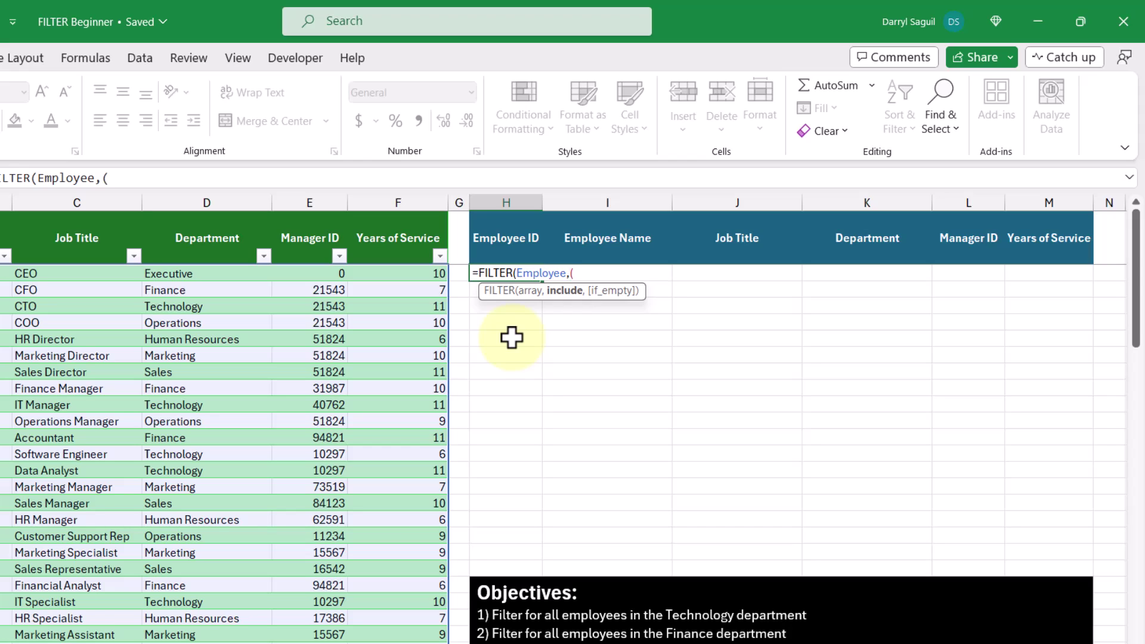
{"action": "left_click", "coordinate": [201, 216]}
{"action": "type", "text": "=\""}
{"action": "type", "text": "Finance\""}
{"action": "type", "text": "_"}
{"action": "type", "text": ")+"}
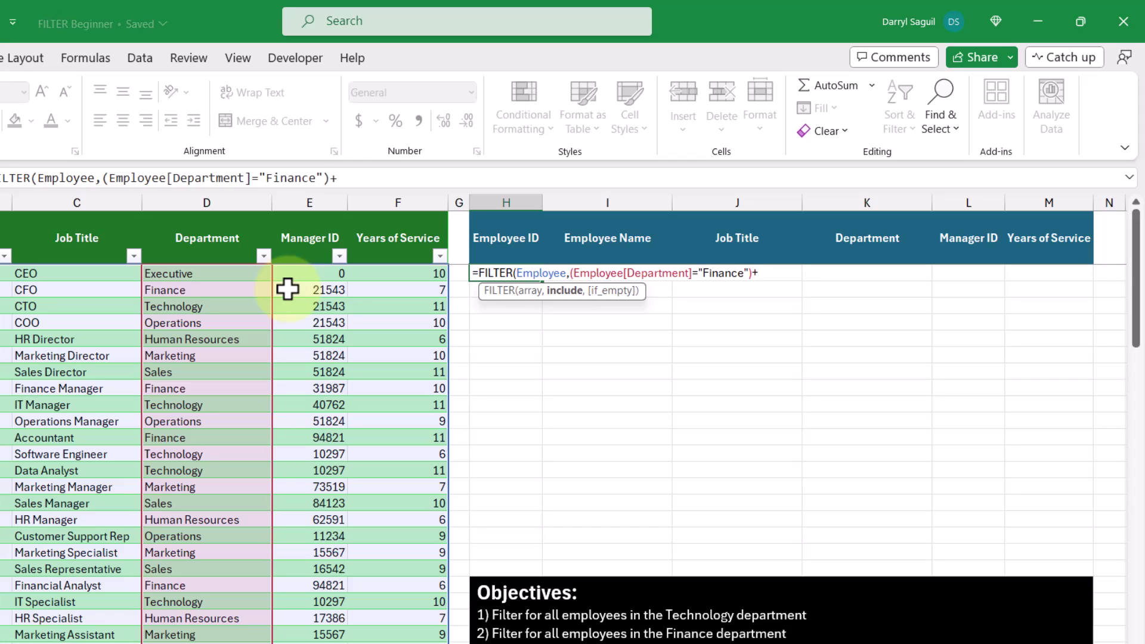
Complete the FILTER formula in H2 with the second OR criterion, (Employee[Department]="Sales")
{"action": "type", "text": "("}
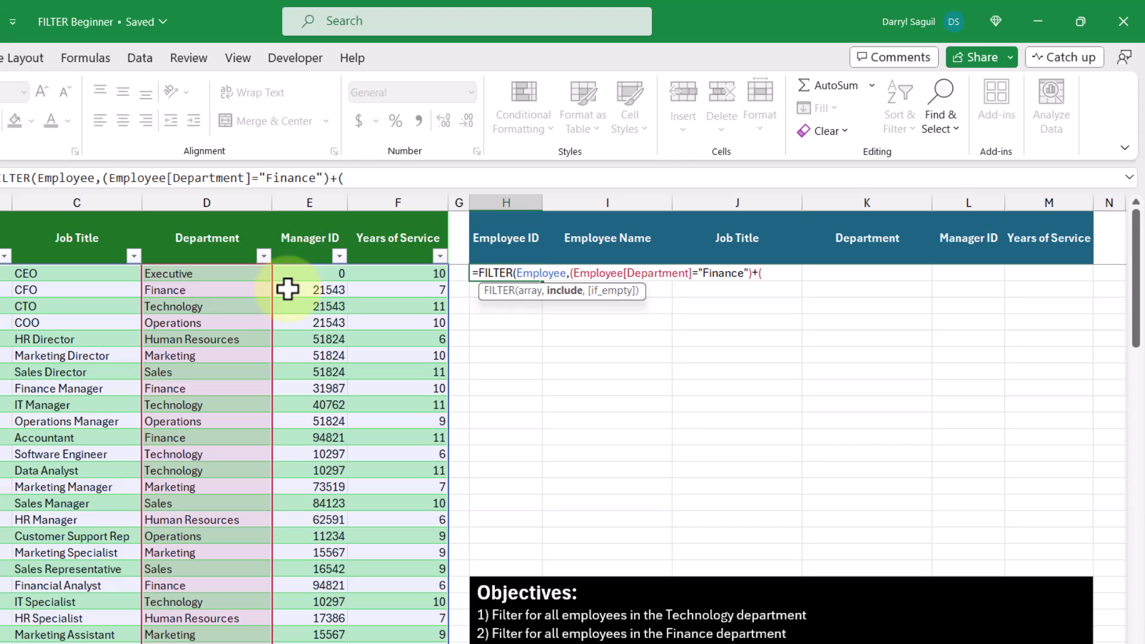
{"action": "left_click", "coordinate": [233, 213]}
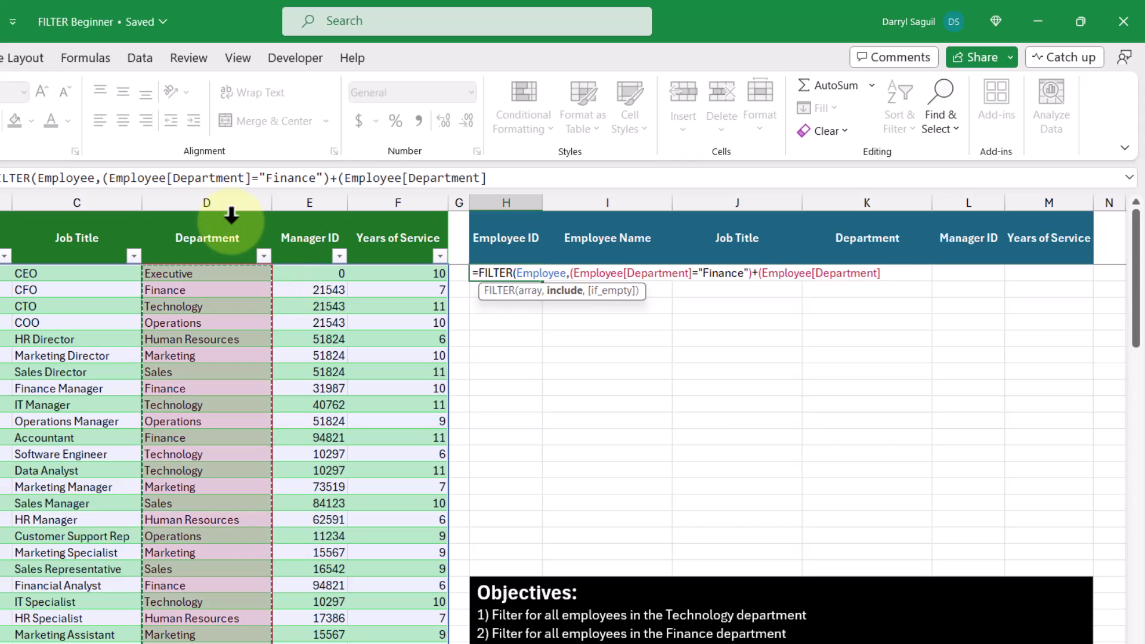
{"action": "type", "text": "=\""}
{"action": "type", "text": "S"}
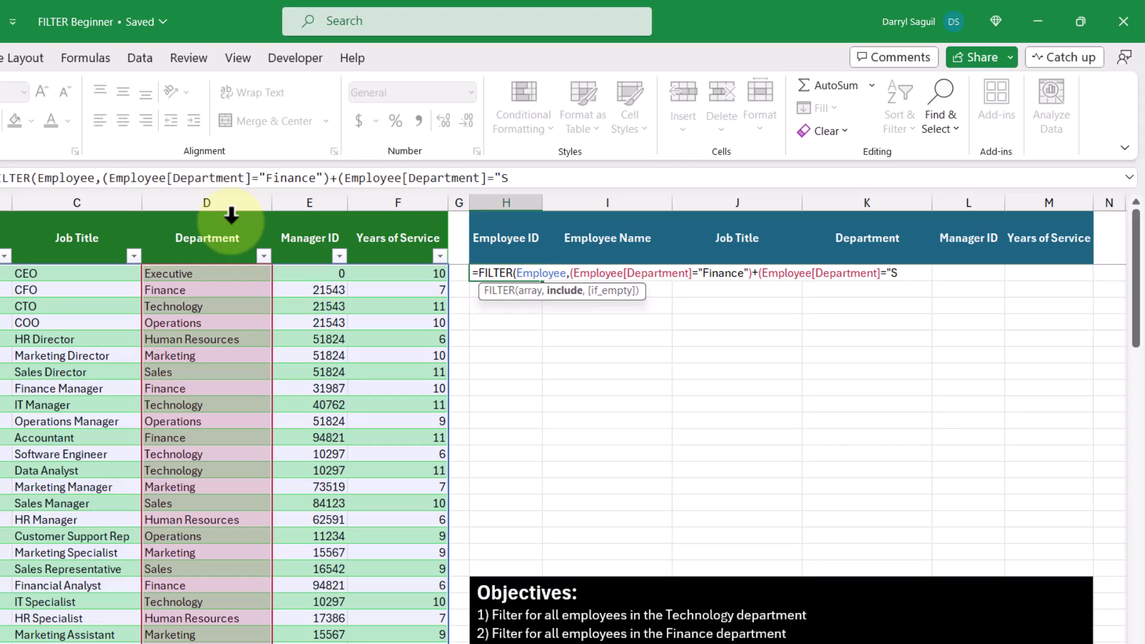
{"action": "type", "text": "ales\"))"}
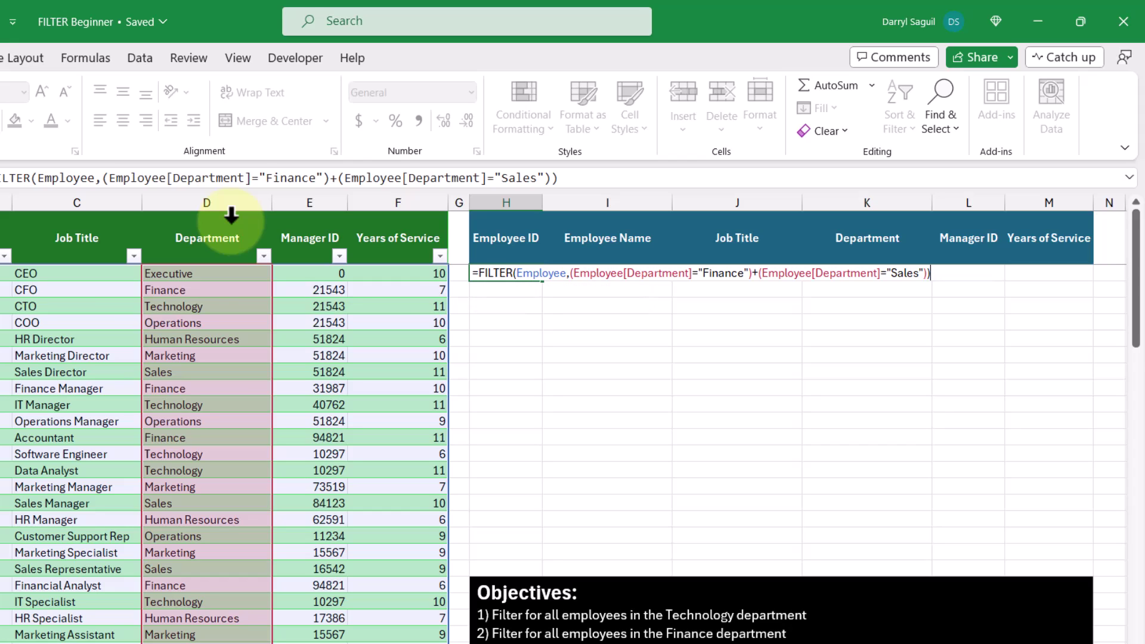
{"action": "key", "text": "Return"}
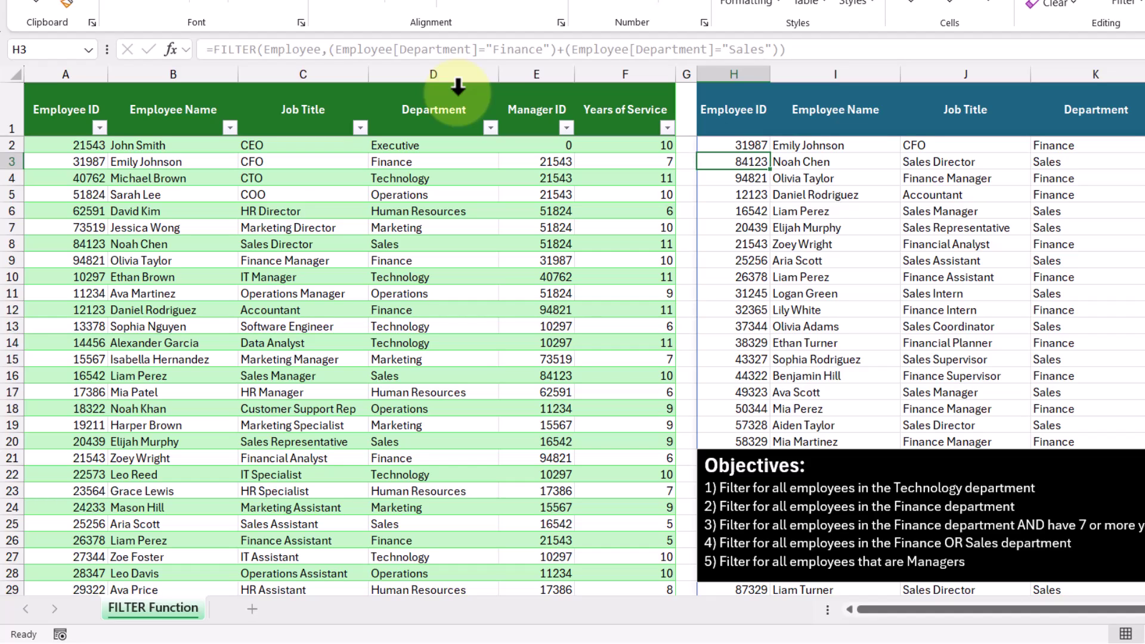
Replace the formula in H2 with =FILTER(Employee,Employee[Job Title]="Manager")
{"action": "left_click", "coordinate": [740, 145]}
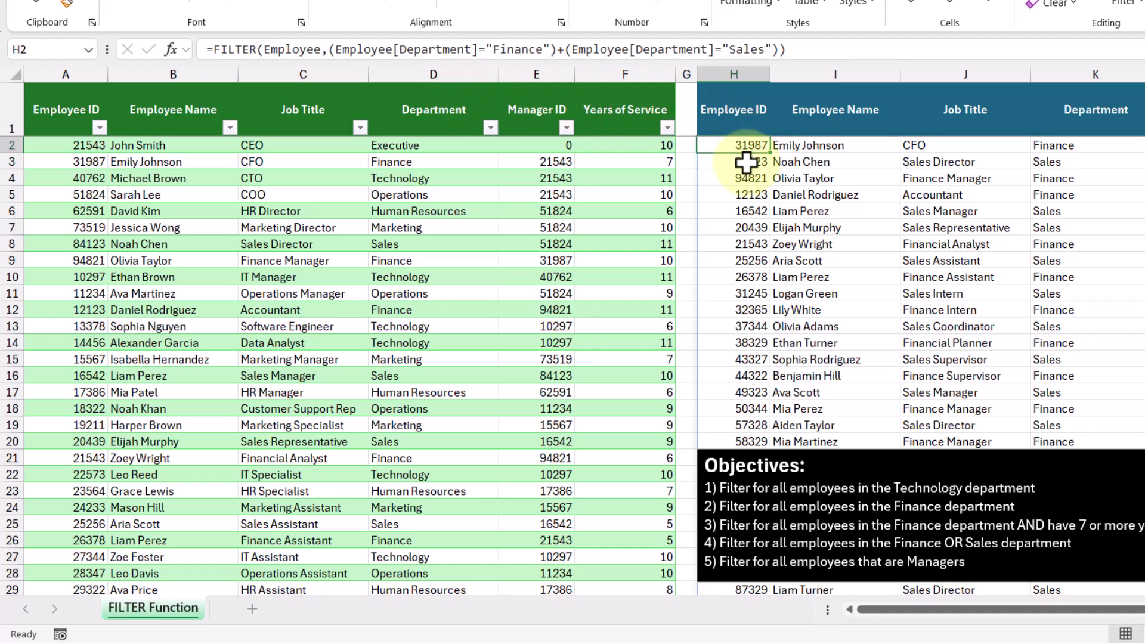
{"action": "key", "text": "Delete"}
{"action": "type", "text": "=filter"}
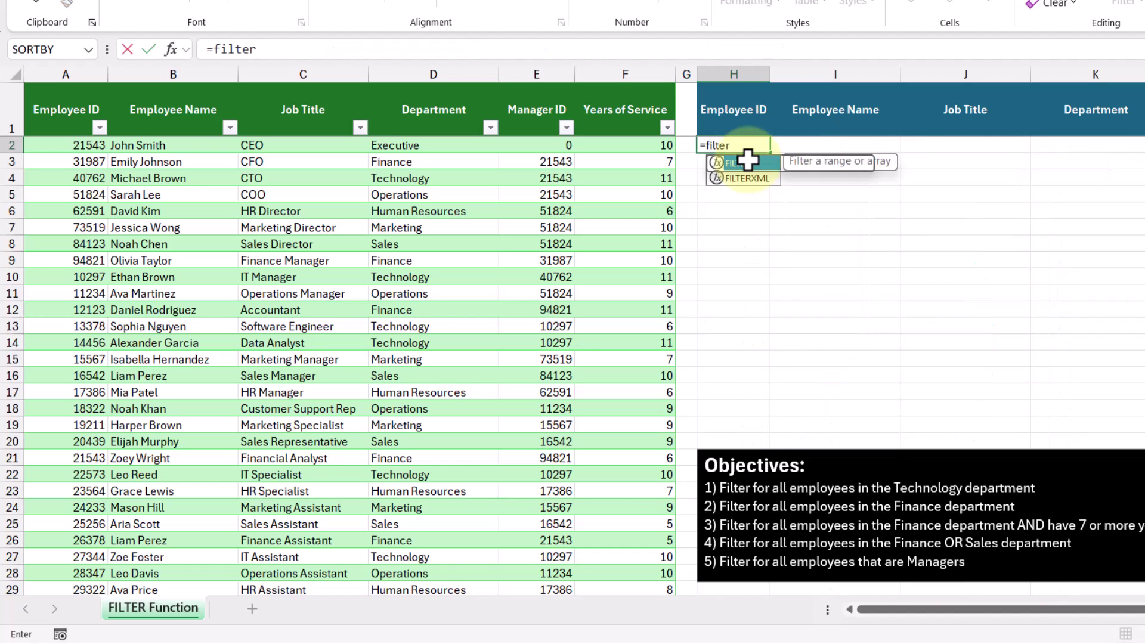
{"action": "key", "text": "Tab"}
{"action": "type", "text": "emp"}
{"action": "key", "text": "Tab"}
{"action": "type", "text": ","}
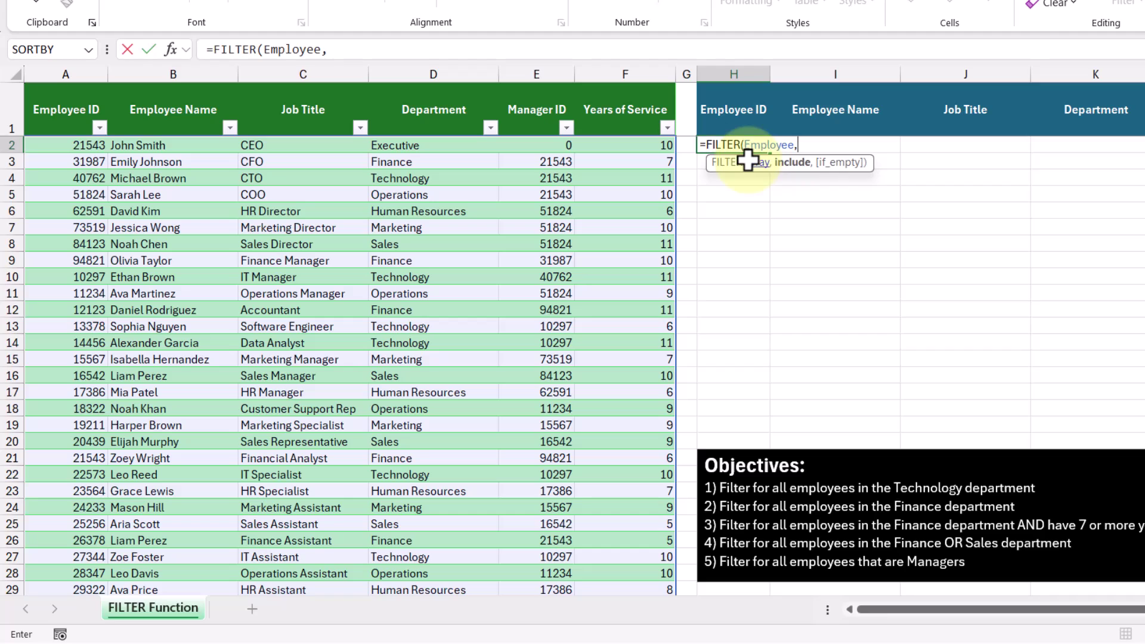
{"action": "left_click", "coordinate": [321, 88]}
{"action": "type", "text": "="}
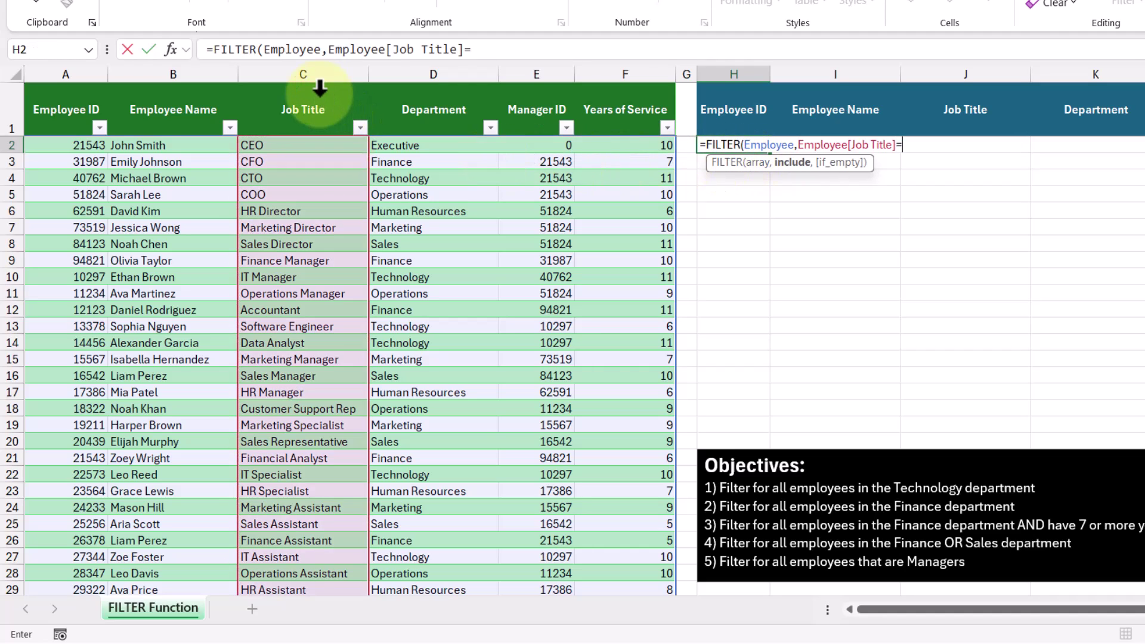
{"action": "type", "text": "\"Manage"}
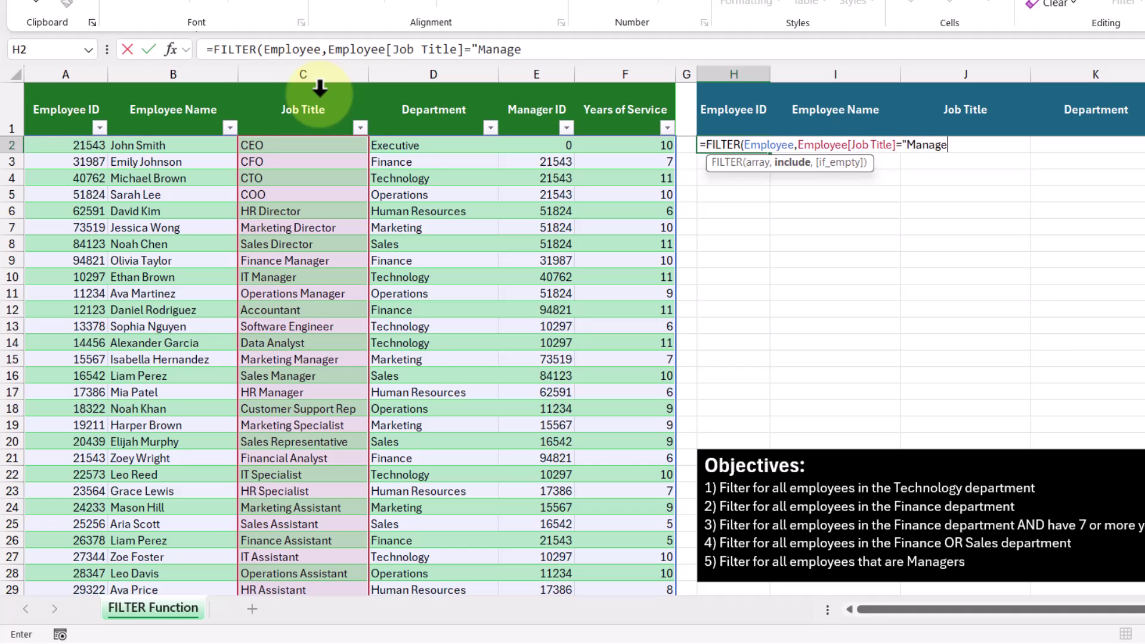
{"action": "type", "text": "r\")"}
{"action": "key", "text": "Return"}
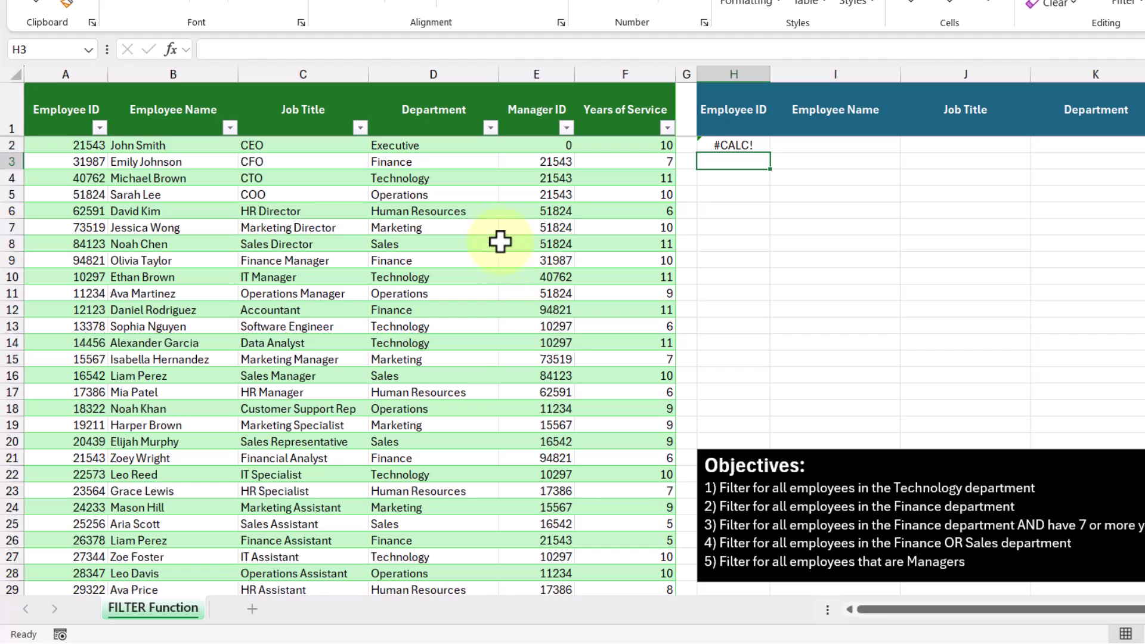
Look through the job titles in the Employee table's Job Title filter list without applying a filter
{"action": "left_click", "coordinate": [360, 128]}
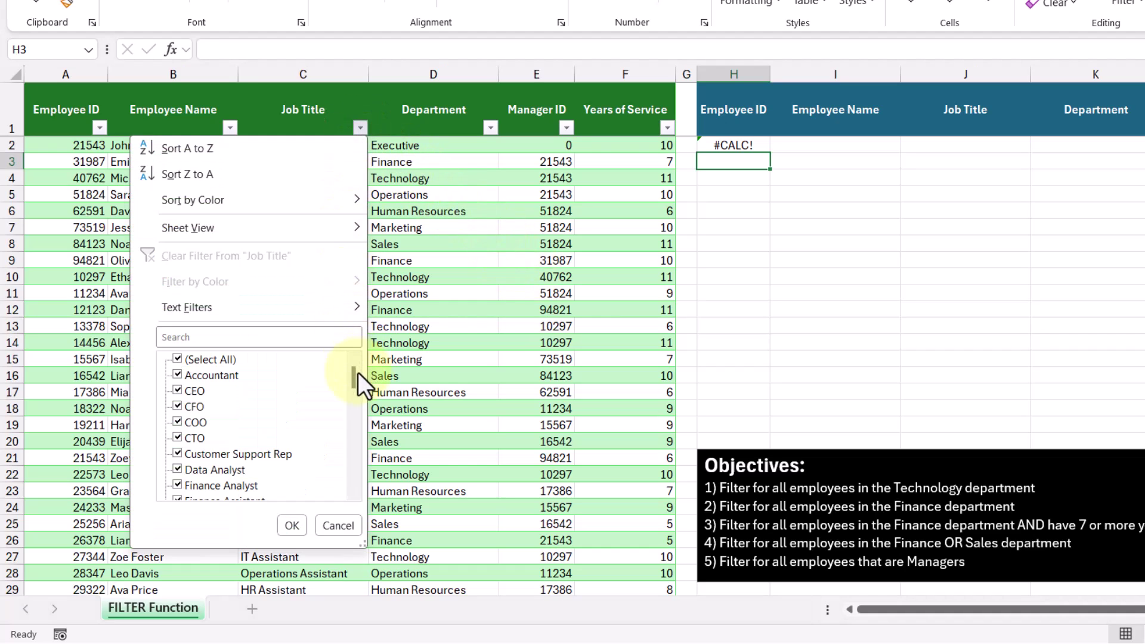
{"action": "left_click_drag", "start_coordinate": [354, 378], "coordinate": [348, 450]}
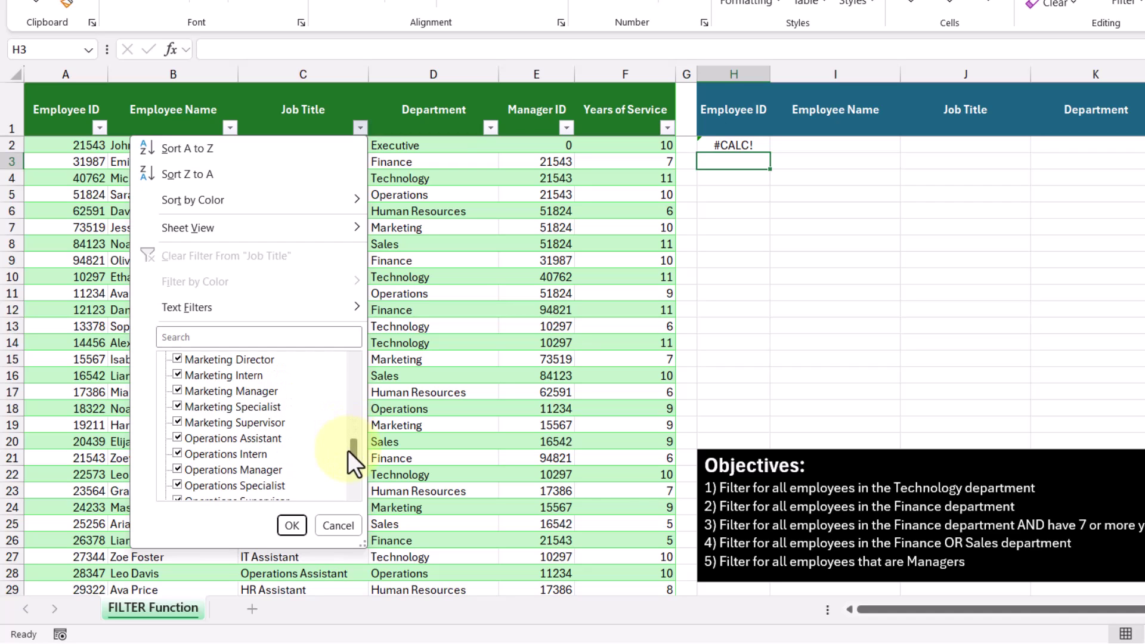
{"action": "left_click", "coordinate": [338, 525]}
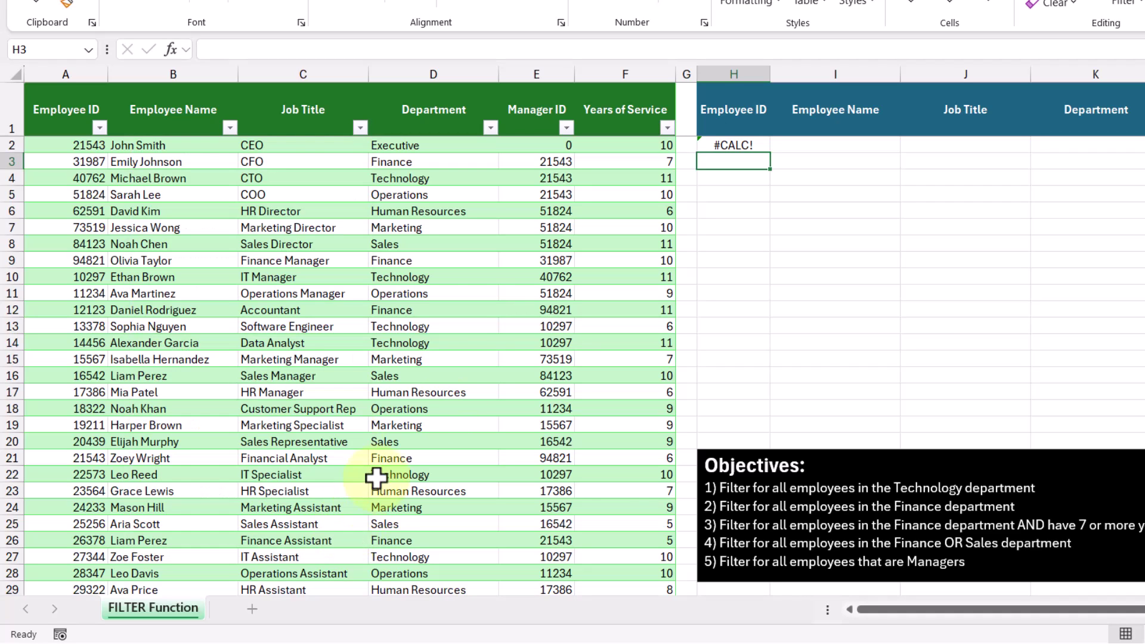
Clear the formula in H2 and enter =SEARCH("Manager",Employee[Job Title]) in J2
{"action": "left_click", "coordinate": [715, 146]}
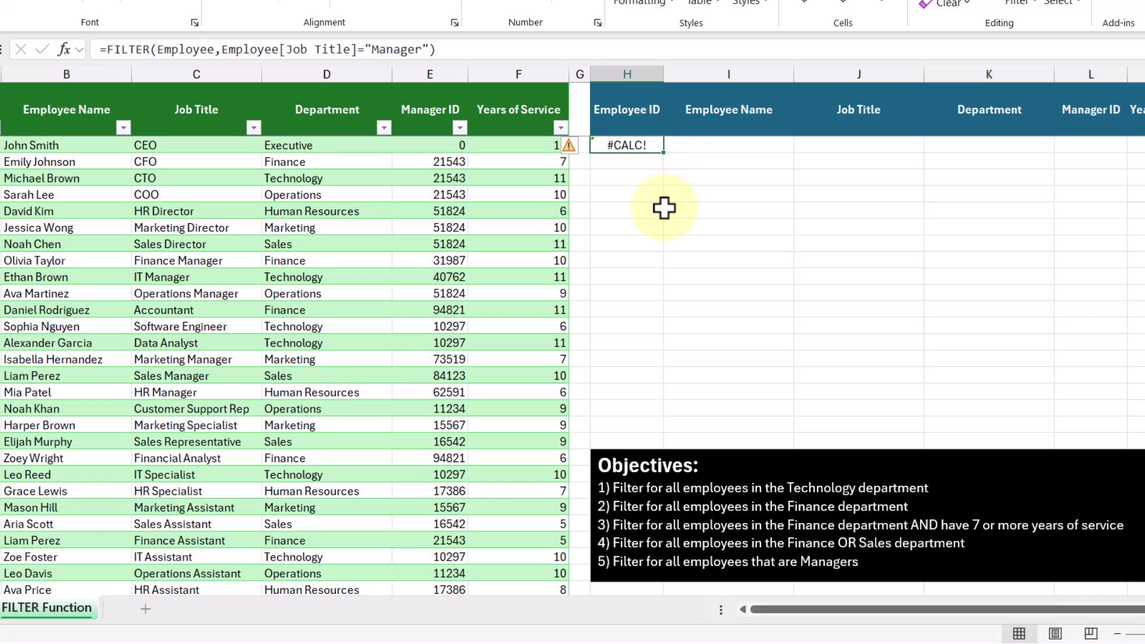
{"action": "key", "text": "Delete"}
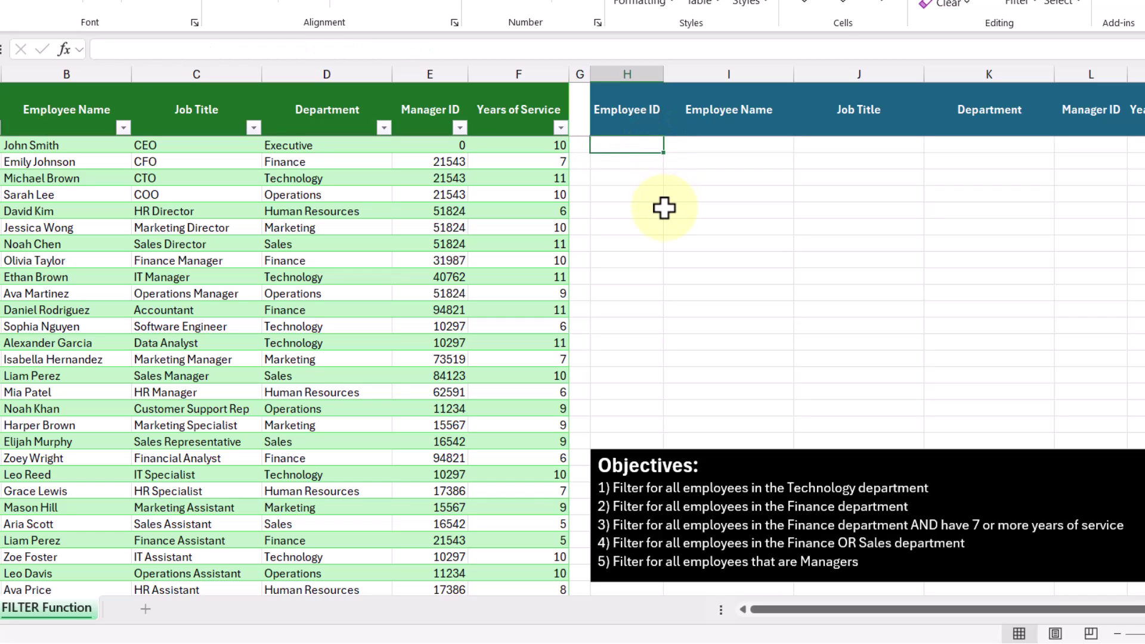
{"action": "left_click", "coordinate": [895, 146]}
{"action": "type", "text": "="}
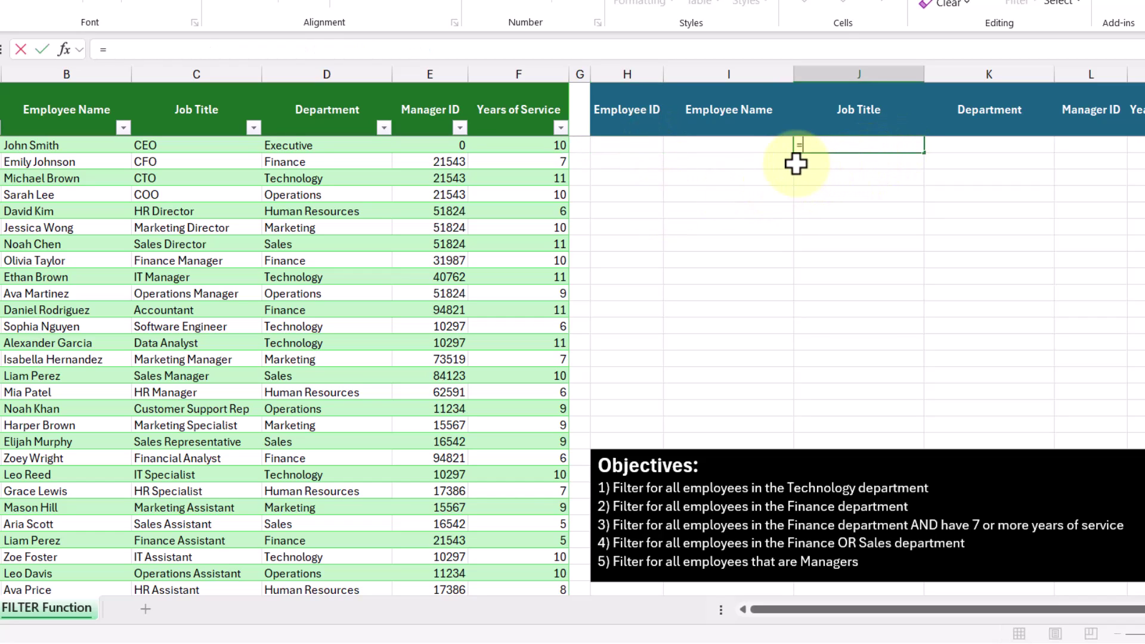
{"action": "type", "text": "se"}
{"action": "double_click", "coordinate": [840, 165]}
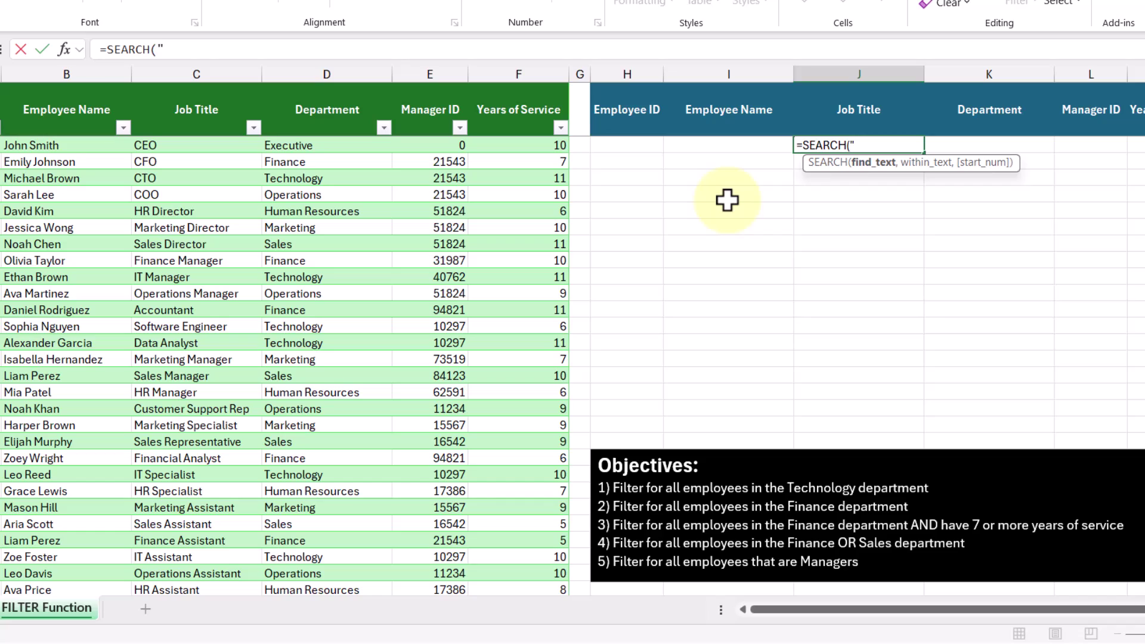
{"action": "type", "text": "\"Manager\","}
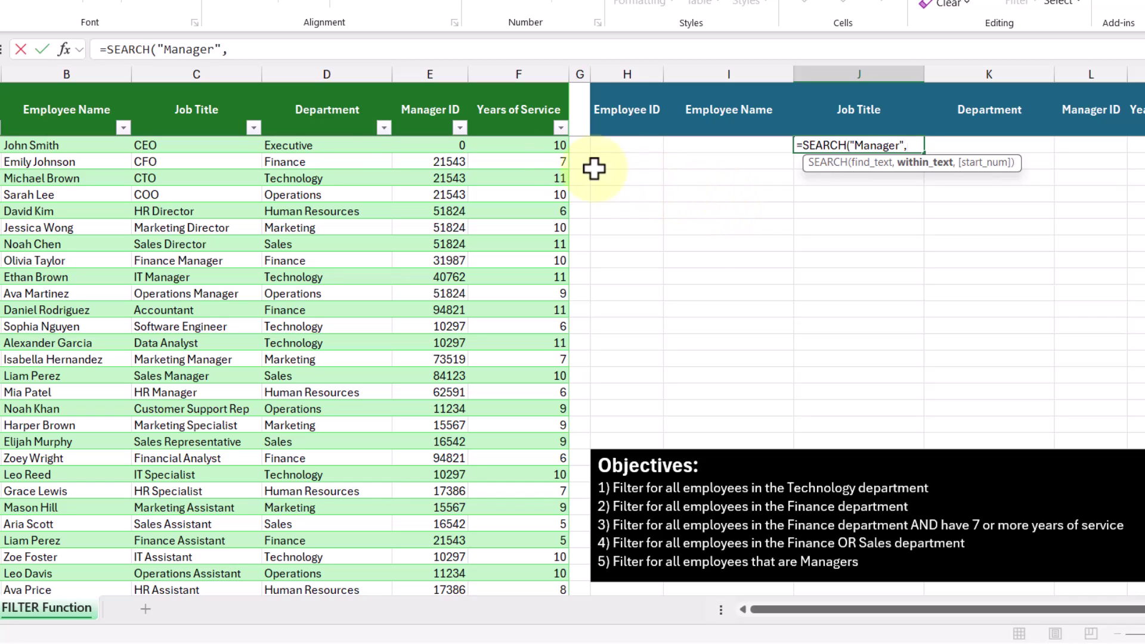
{"action": "left_click", "coordinate": [236, 84]}
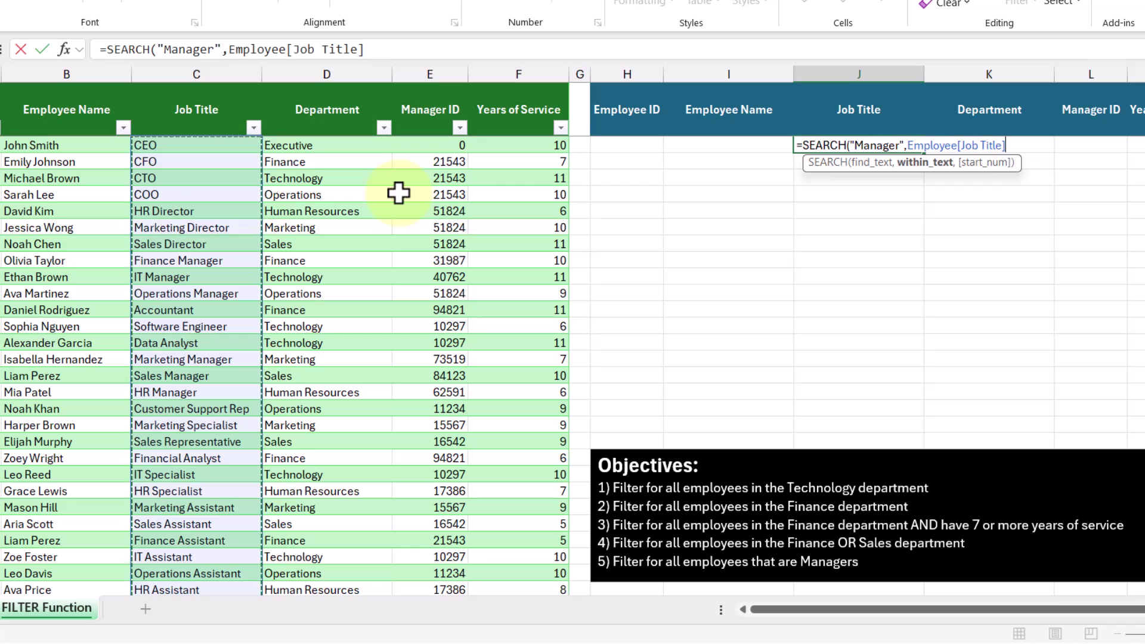
{"action": "key", "text": "Return"}
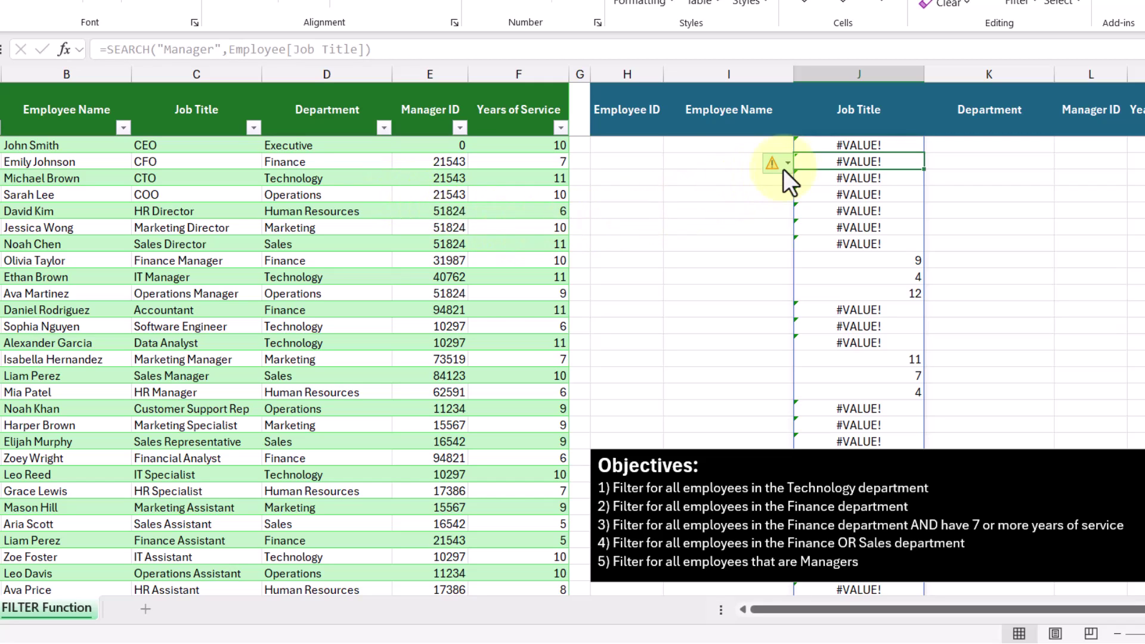
Wrap the SEARCH formula in J2 in ISNUMBER so it reads =ISNUMBER(SEARCH("Manager",Employee[Job Title]))
{"action": "left_click", "coordinate": [823, 147]}
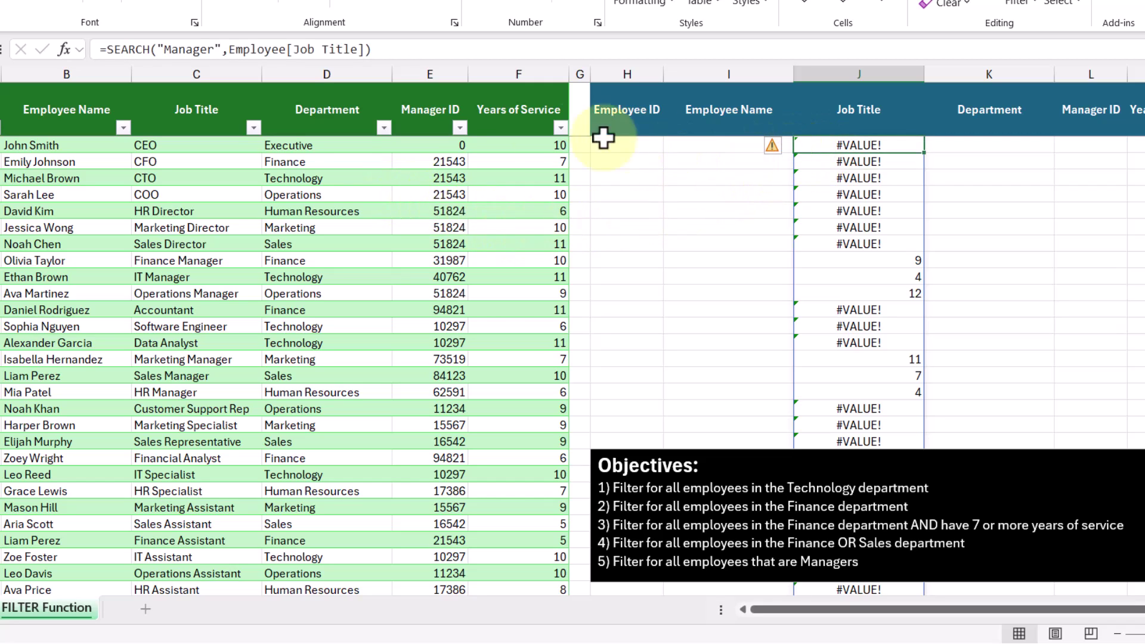
{"action": "left_click", "coordinate": [103, 49]}
{"action": "type", "text": "is"}
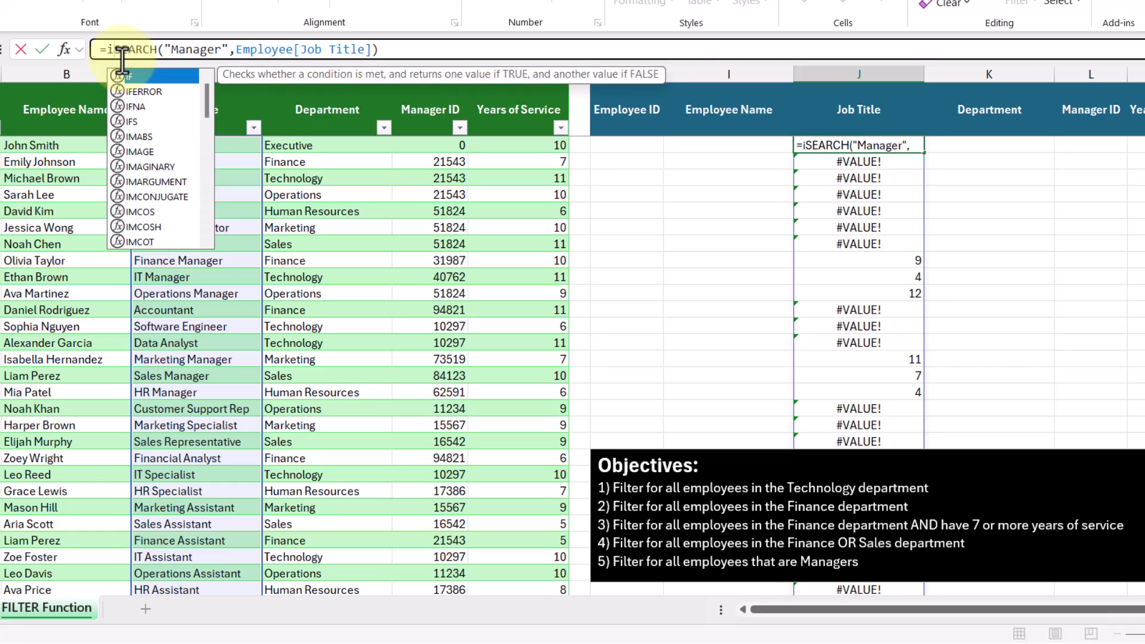
{"action": "type", "text": "n"}
{"action": "key", "text": "Down"}
{"action": "key", "text": "Down"}
{"action": "key", "text": "Tab"}
{"action": "left_click", "coordinate": [451, 48]}
{"action": "type", "text": ")"}
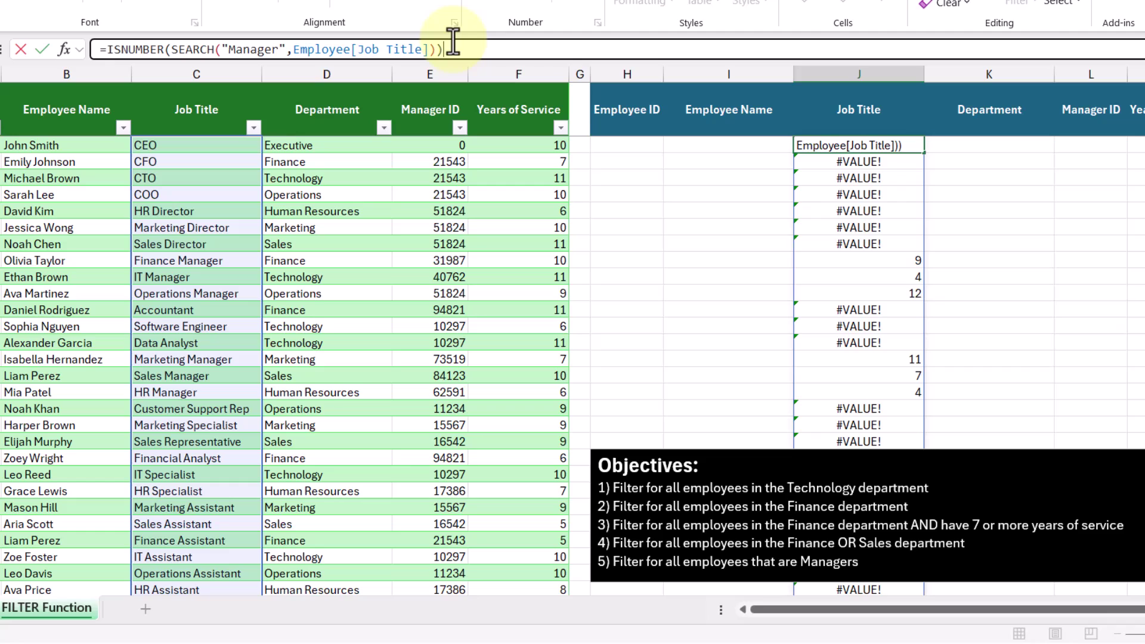
{"action": "key", "text": "Return"}
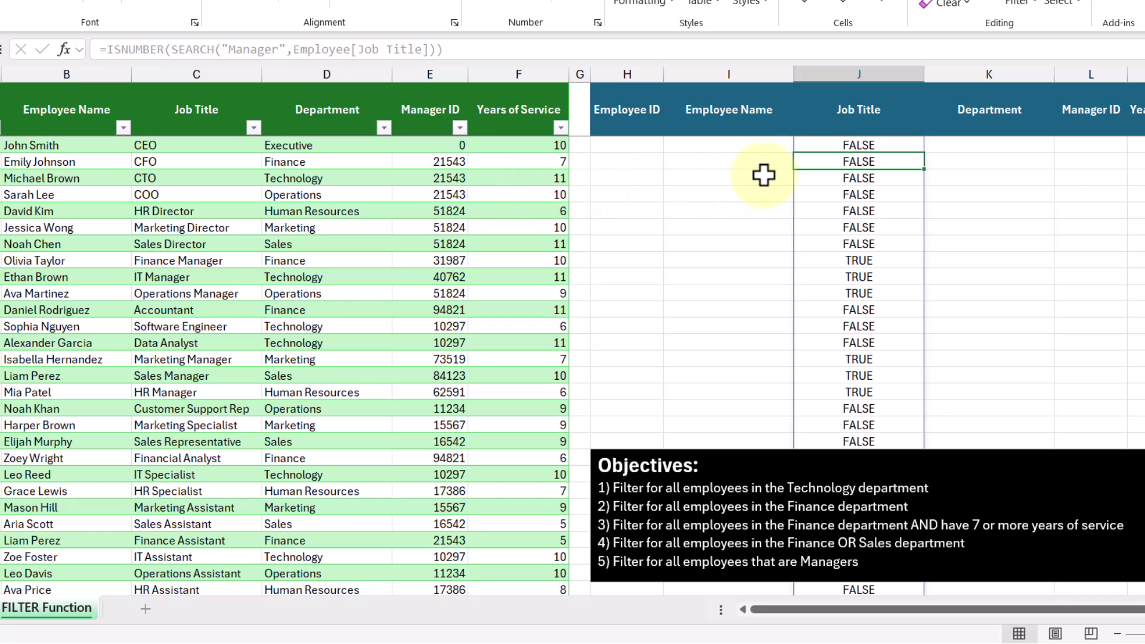
Copy the ISNUMBER expression from J2 without its equal sign, and delete the formula from J2
{"action": "left_click", "coordinate": [817, 146]}
{"action": "left_click_drag", "start_coordinate": [462, 49], "coordinate": [108, 49]}
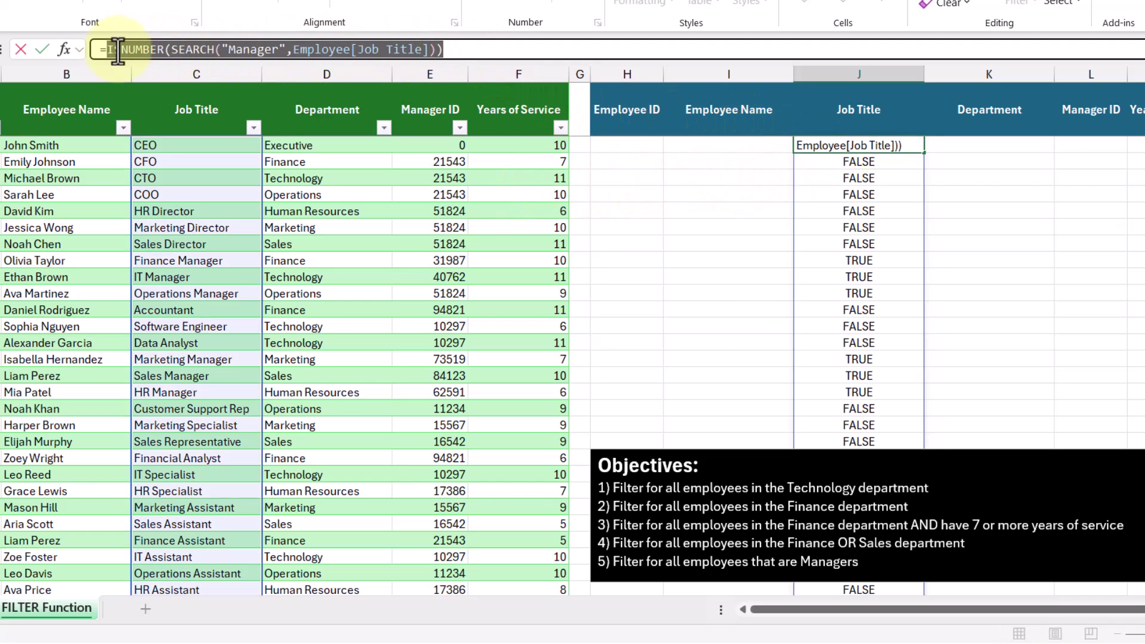
{"action": "key", "text": "ctrl+c"}
{"action": "key", "text": "Return"}
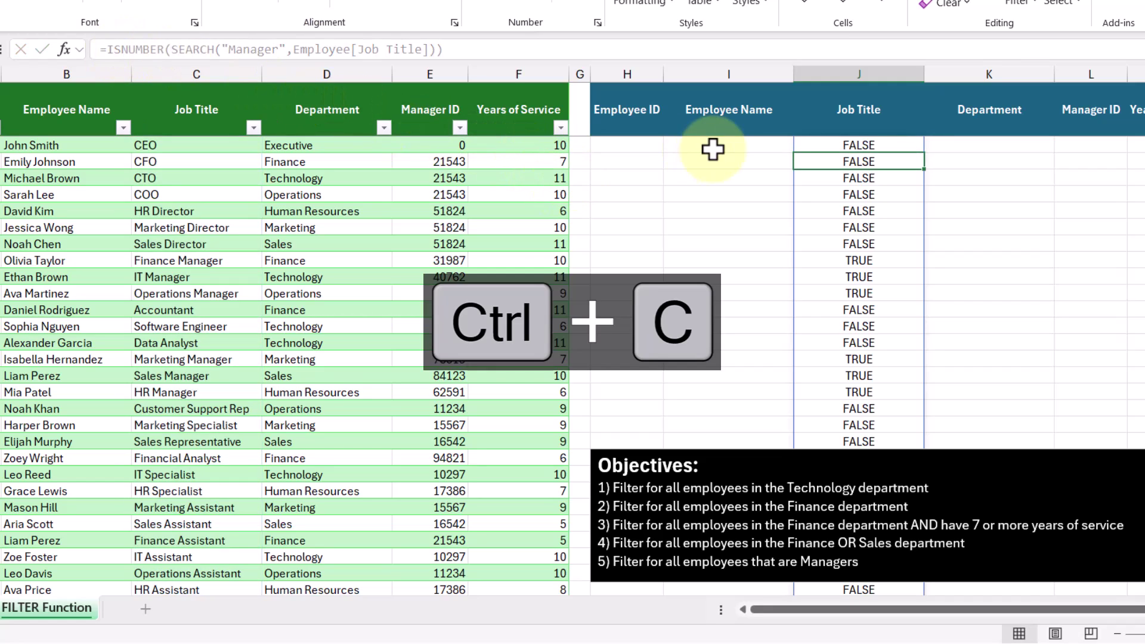
{"action": "left_click", "coordinate": [819, 146]}
{"action": "key", "text": "Delete"}
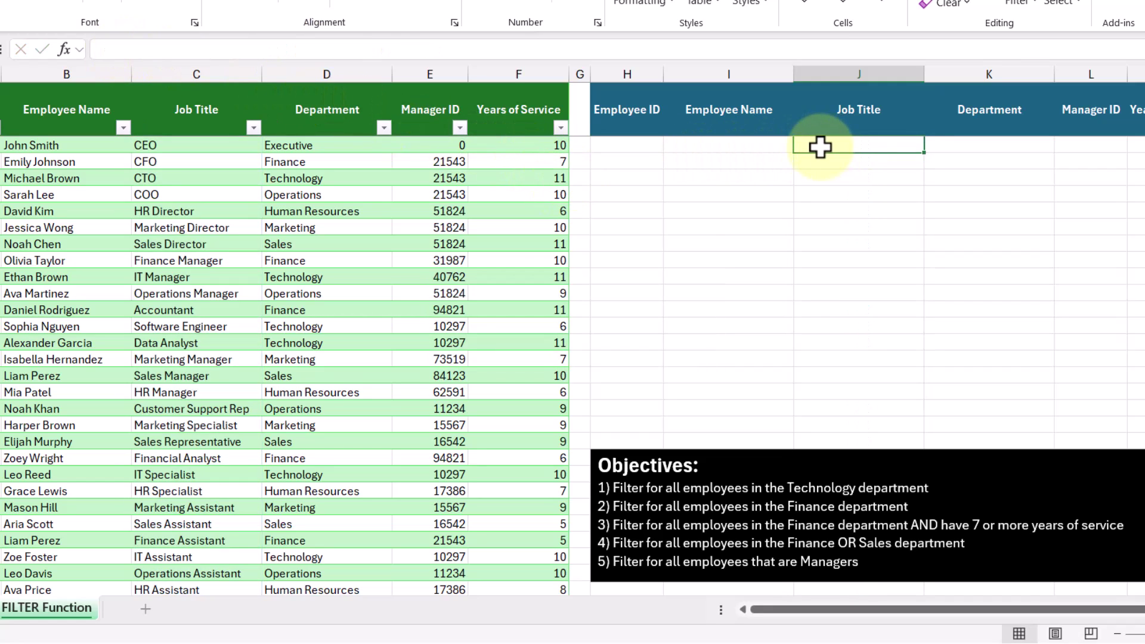
Enter =FILTER(Employee,ISNUMBER(SEARCH("Manager",Employee[Job Title]))) in H2, reusing the copied expression as the include argument
{"action": "left_click", "coordinate": [635, 146]}
{"action": "type", "text": "=filter"}
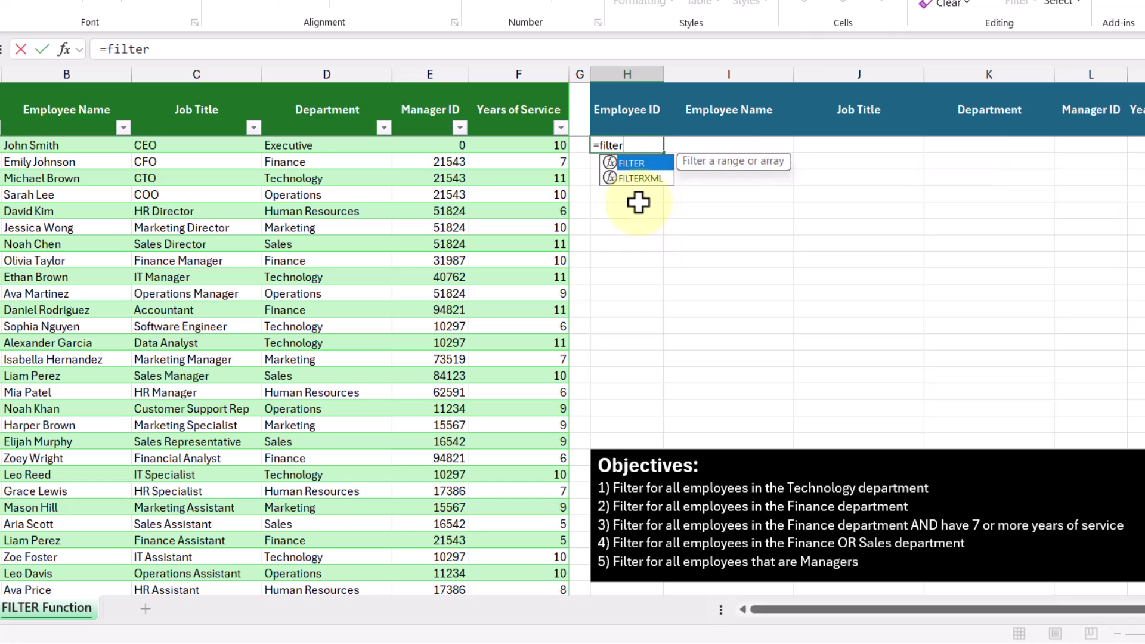
{"action": "key", "text": "Tab"}
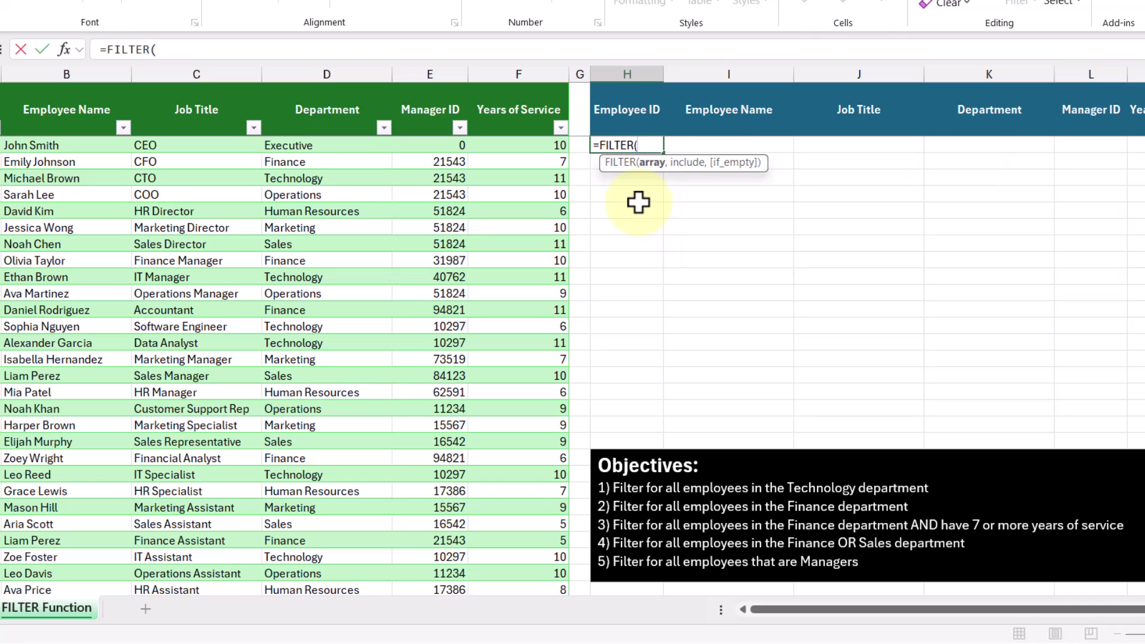
{"action": "type", "text": "em"}
{"action": "key", "text": "Tab"}
{"action": "type", "text": ","}
{"action": "key", "text": "ctrl+v"}
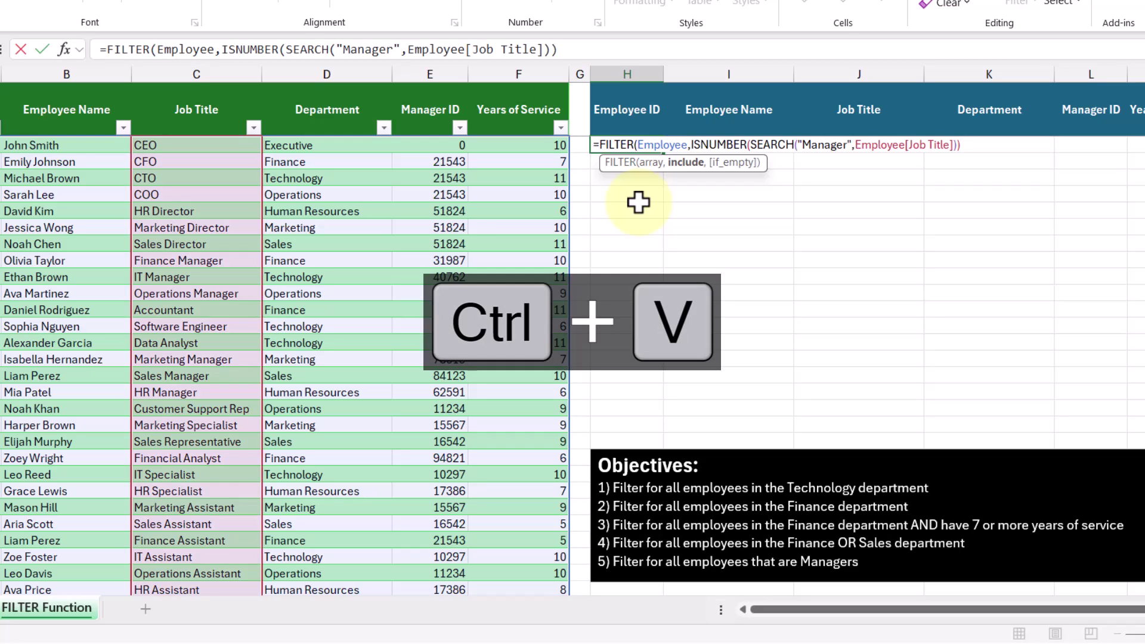
{"action": "type", "text": ")"}
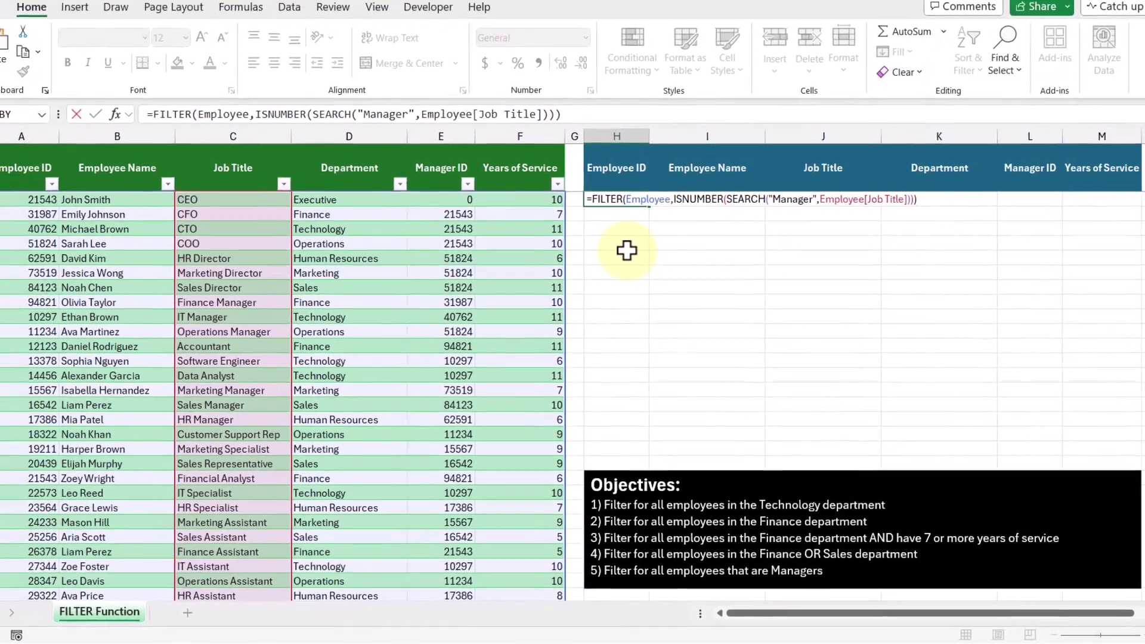
{"action": "key", "text": "Return"}
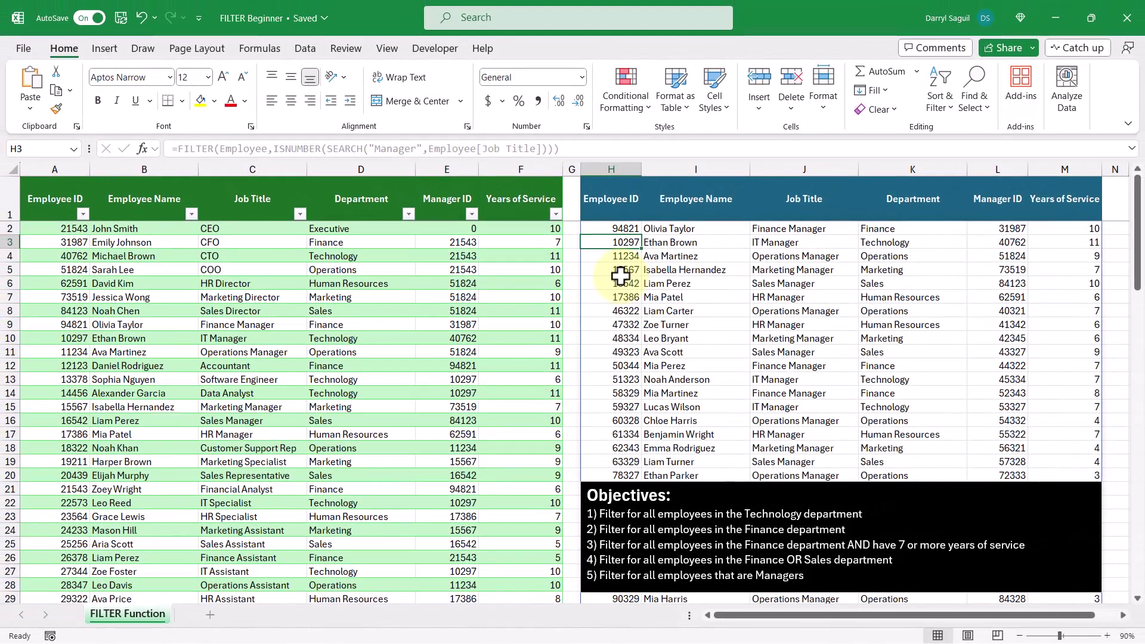